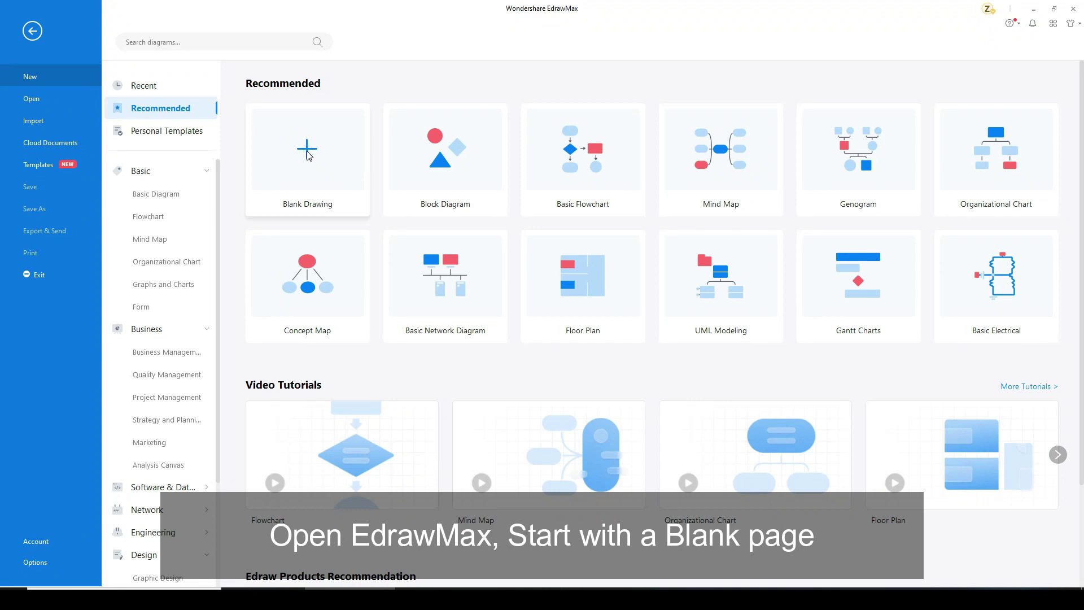
Step: Set the blank drawing's unit to inches and apply a custom portrait page size of about 5.5 by 7 inches
{"action": "left_click", "coordinate": [174, 25]}
{"action": "left_click", "coordinate": [127, 57]}
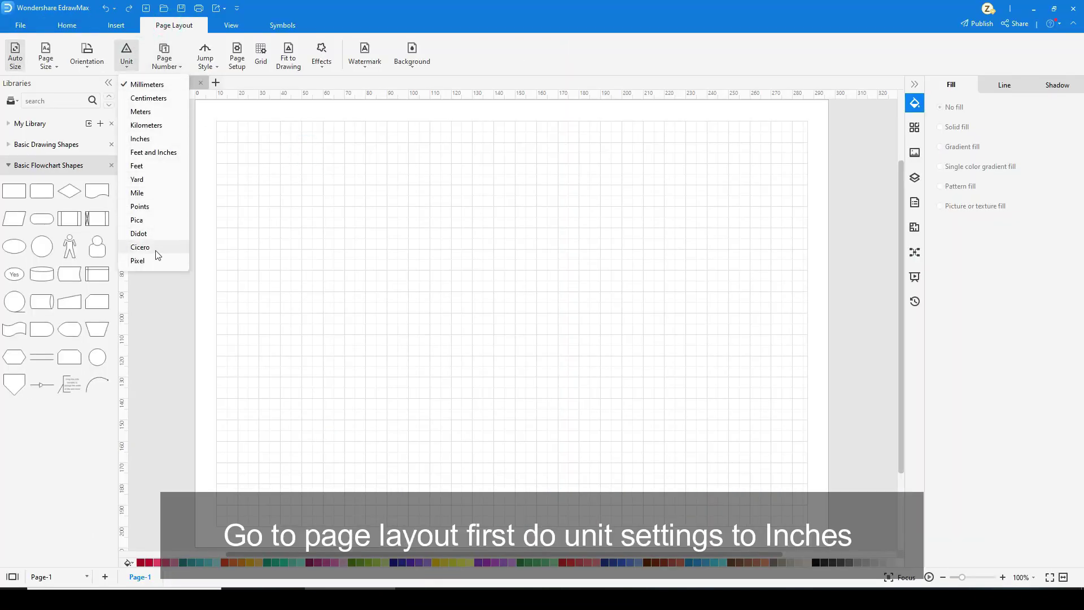
{"action": "left_click", "coordinate": [140, 138]}
{"action": "left_click", "coordinate": [46, 57]}
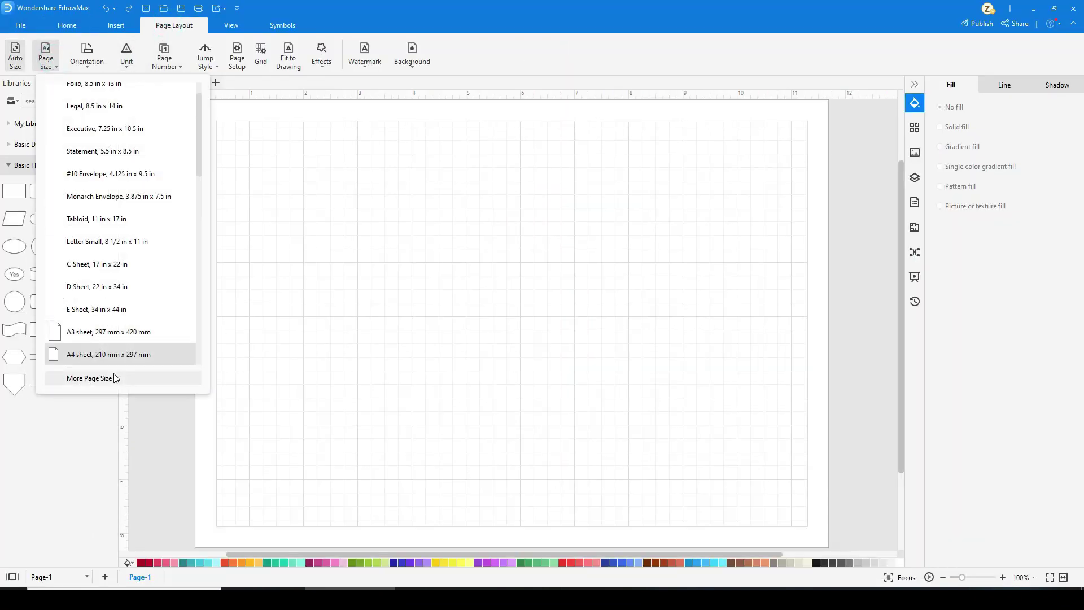
{"action": "left_click", "coordinate": [114, 378]}
{"action": "left_click", "coordinate": [432, 293]}
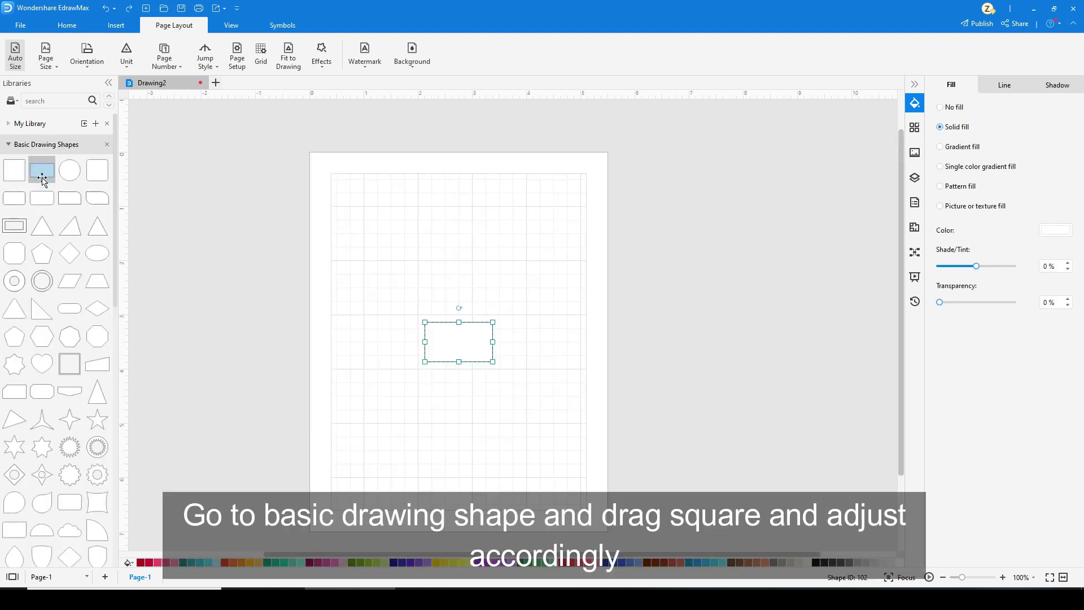
Step: Add a rectangle from the basic drawing shapes and stretch it over the whole page, about 5.5 by 7 inches
{"action": "mouse_move", "coordinate": [446, 335]}
{"action": "left_mouse_down"}
{"action": "mouse_move", "coordinate": [358, 187]}
{"action": "mouse_move", "coordinate": [329, 169]}
{"action": "mouse_move", "coordinate": [341, 178]}
{"action": "mouse_move", "coordinate": [376, 504]}
{"action": "left_mouse_up"}
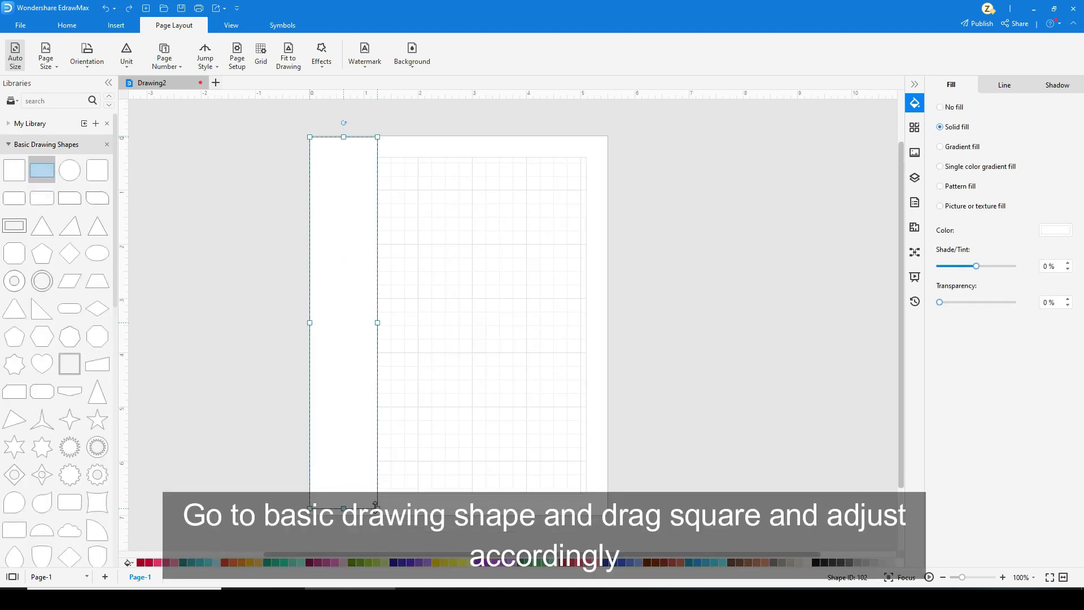
{"action": "scroll", "coordinate": [325, 117], "scroll_direction": "up", "scroll_amount": 5}
{"action": "left_click_drag", "start_coordinate": [310, 209], "coordinate": [310, 207]}
{"action": "scroll", "coordinate": [310, 207], "scroll_direction": "down", "scroll_amount": 3}
{"action": "scroll", "coordinate": [373, 384], "scroll_direction": "down", "scroll_amount": 3}
{"action": "left_click_drag", "start_coordinate": [380, 373], "coordinate": [380, 383]}
{"action": "scroll", "coordinate": [380, 382], "scroll_direction": "down", "scroll_amount": 2}
{"action": "left_click_drag", "start_coordinate": [371, 247], "coordinate": [600, 246]}
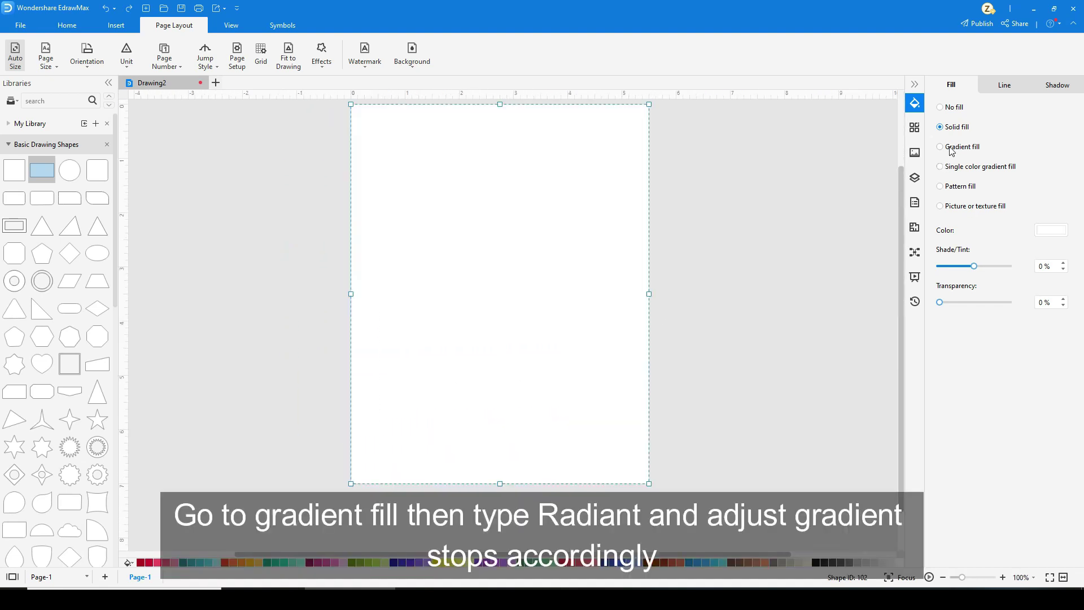
Step: Apply a radial gradient fill to the page rectangle and remove the middle gradient stop
{"action": "left_click", "coordinate": [940, 146]}
{"action": "left_click", "coordinate": [1044, 229]}
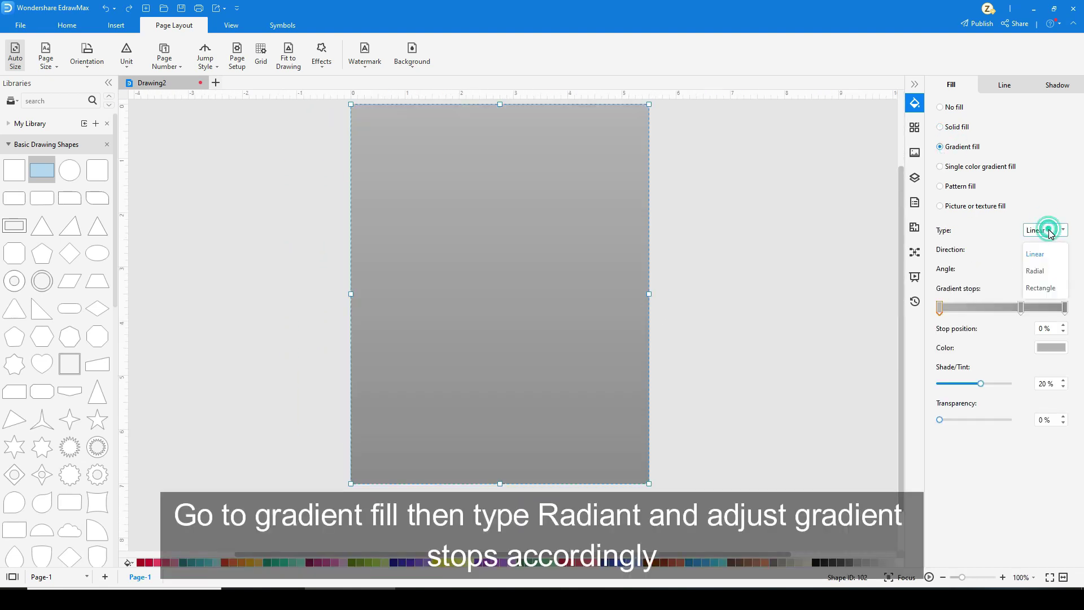
{"action": "left_click", "coordinate": [1044, 272]}
{"action": "left_click_drag", "start_coordinate": [1023, 312], "coordinate": [1008, 315]}
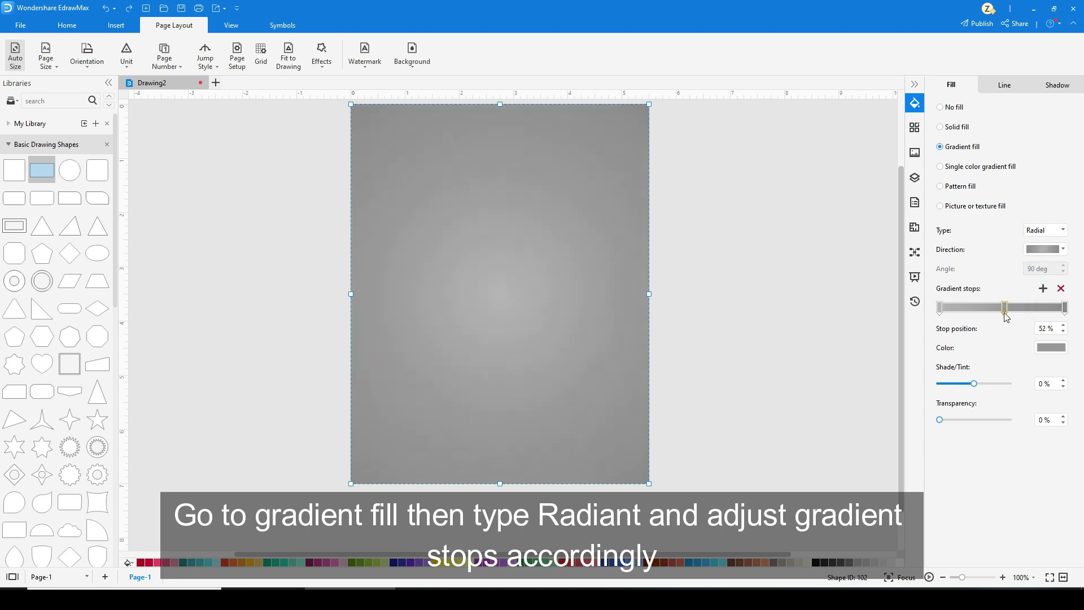
Step: Color the gradient's first stop green at -25 % shade and its last stop the same green at -50 %
{"action": "left_click", "coordinate": [940, 308]}
{"action": "left_click", "coordinate": [1049, 347]}
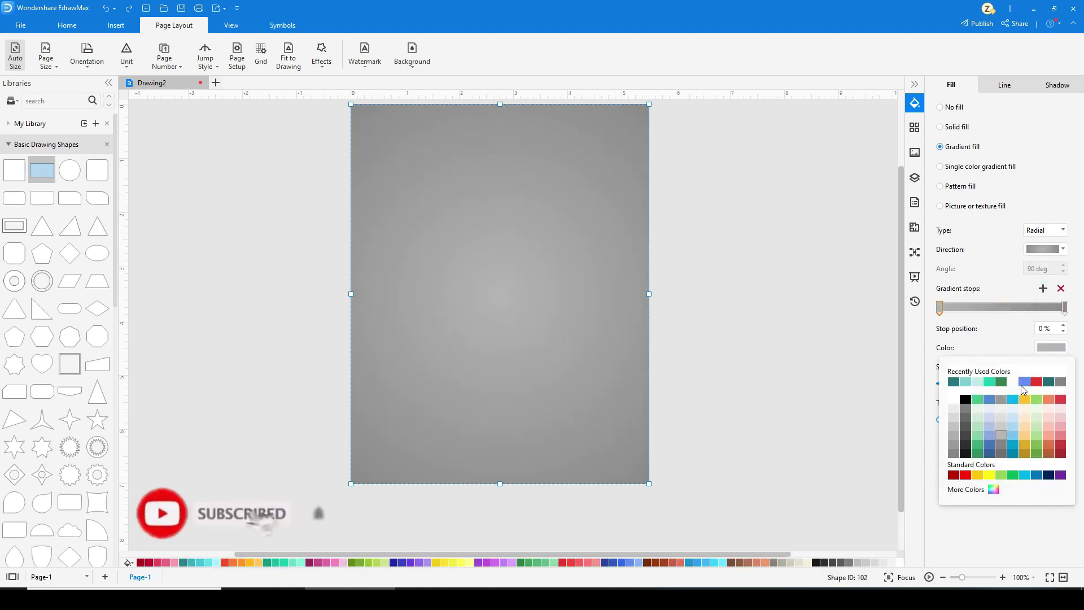
{"action": "left_click", "coordinate": [979, 447]}
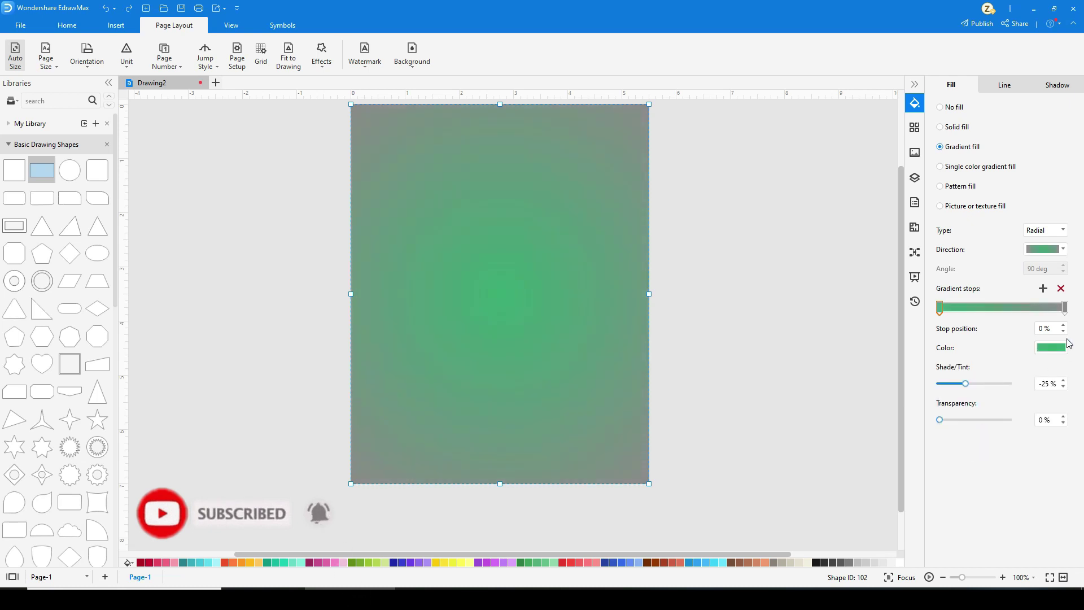
{"action": "left_click", "coordinate": [1064, 307]}
{"action": "left_click", "coordinate": [1052, 347]}
{"action": "left_click", "coordinate": [979, 452]}
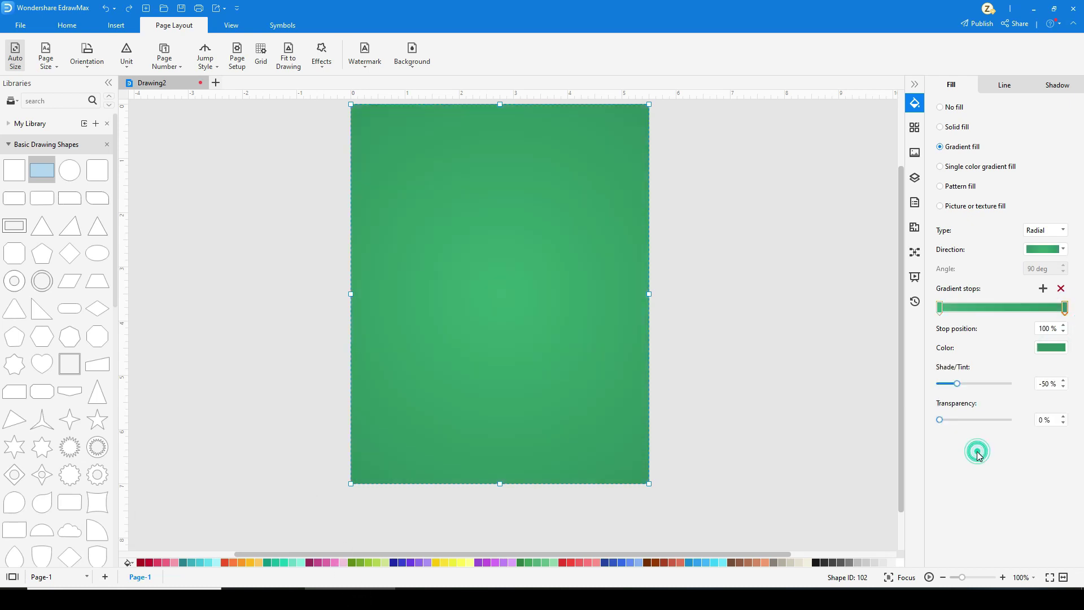
Step: Recolor the gradient's first stop with the light green theme color at -50 % shade
{"action": "left_click", "coordinate": [939, 308]}
{"action": "left_click", "coordinate": [1051, 346]}
{"action": "left_click", "coordinate": [1039, 438]}
{"action": "scroll", "coordinate": [806, 368], "scroll_direction": "down", "scroll_amount": 1}
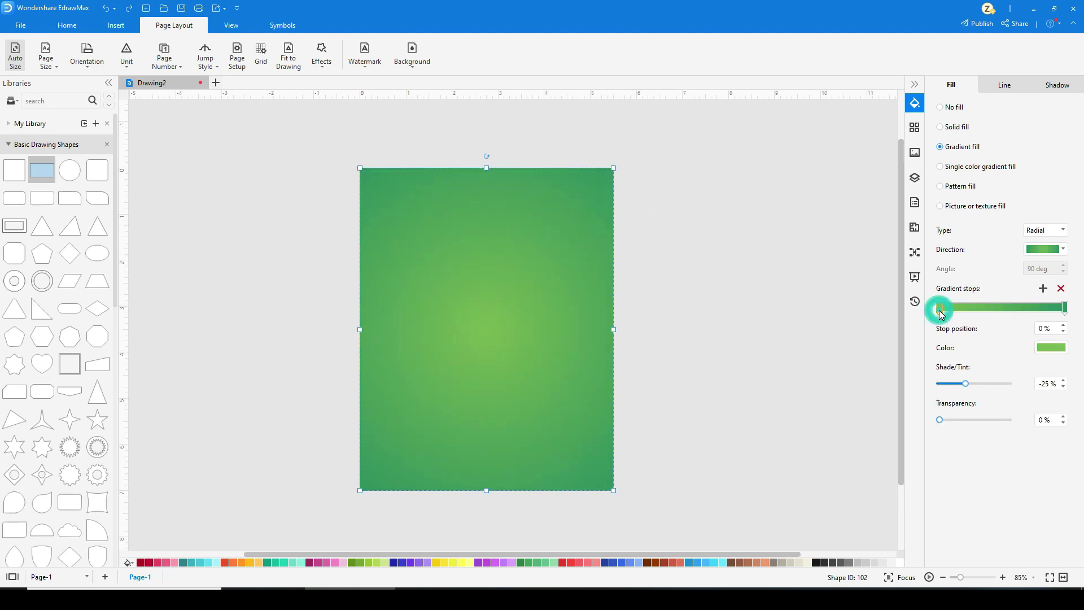
{"action": "left_click", "coordinate": [1047, 345]}
{"action": "left_click", "coordinate": [1036, 448]}
{"action": "left_click", "coordinate": [770, 340]}
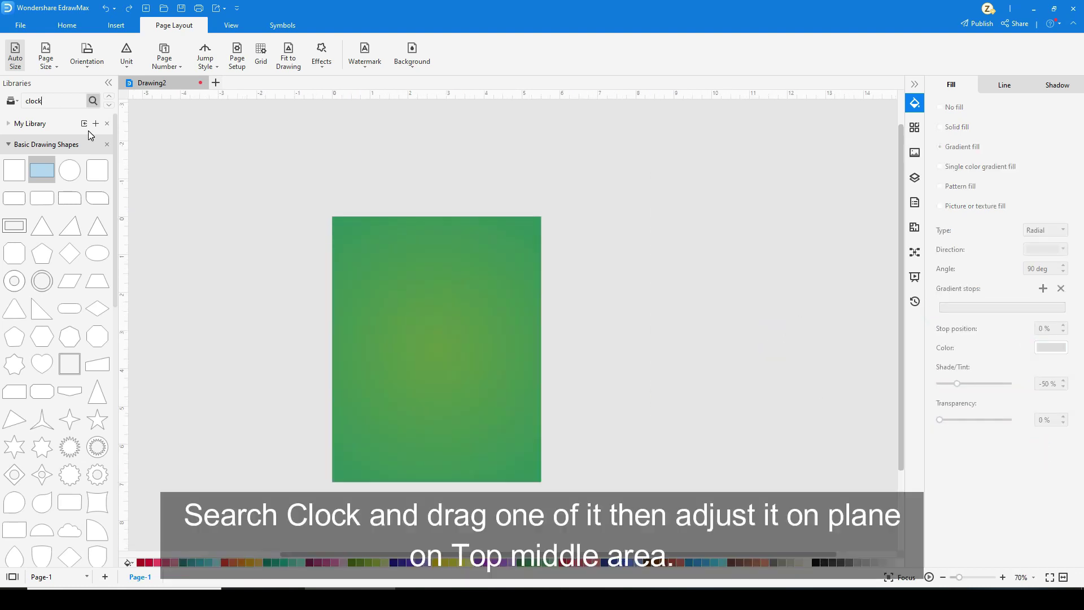
Step: Search the library for "clock", place a round clock at the page's top center, color it white and adjust its size
{"action": "key", "text": "Return"}
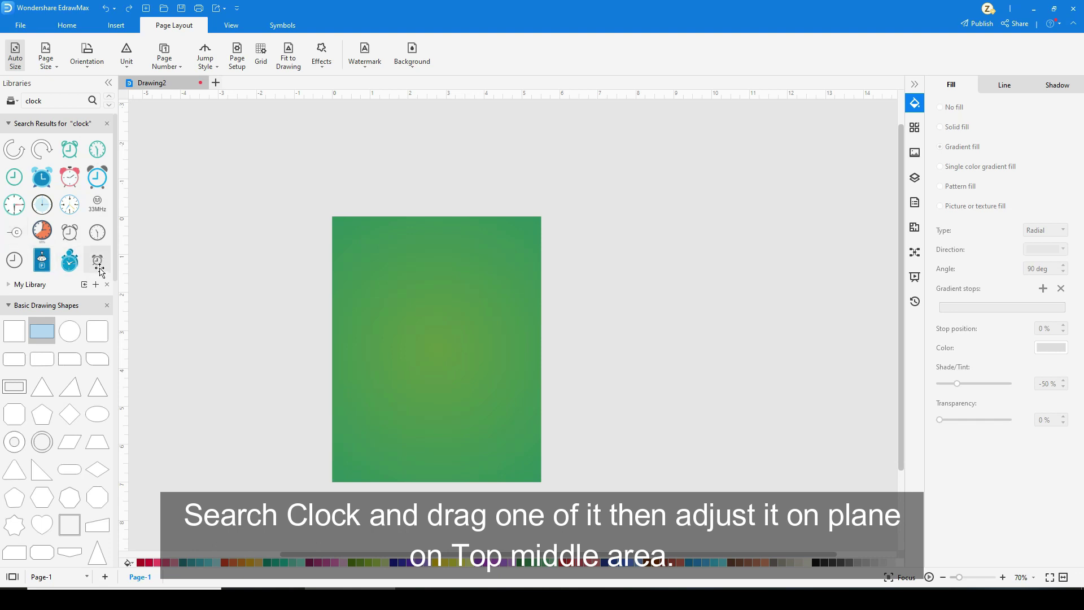
{"action": "left_click_drag", "start_coordinate": [96, 149], "coordinate": [484, 288]}
{"action": "scroll", "coordinate": [456, 355], "scroll_direction": "up", "scroll_amount": 3}
{"action": "left_click_drag", "start_coordinate": [447, 325], "coordinate": [425, 178]}
{"action": "left_click", "coordinate": [899, 563]}
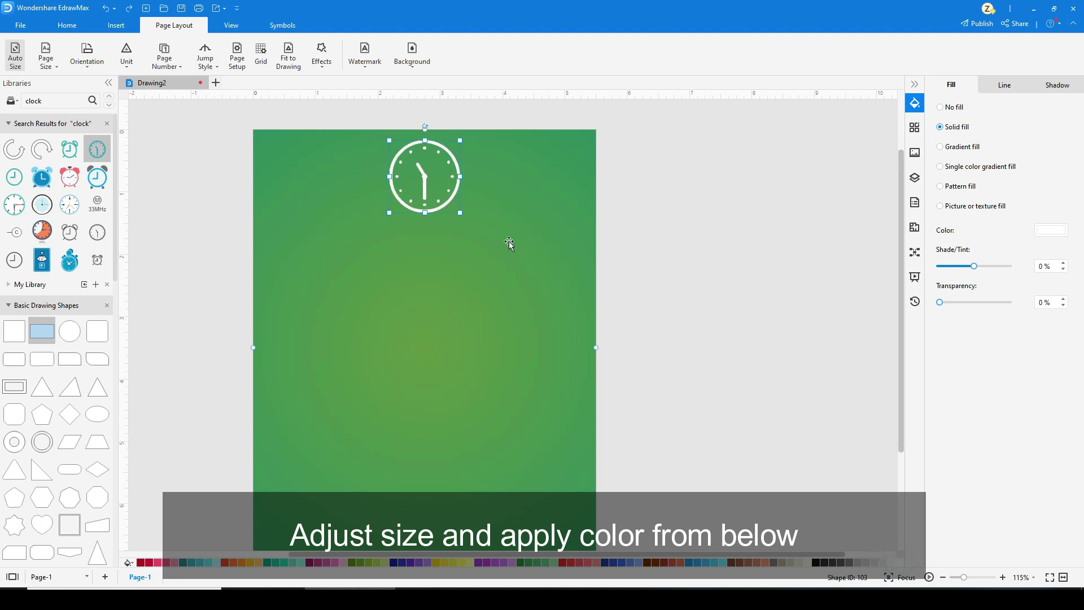
{"action": "left_click_drag", "start_coordinate": [460, 213], "coordinate": [455, 207]}
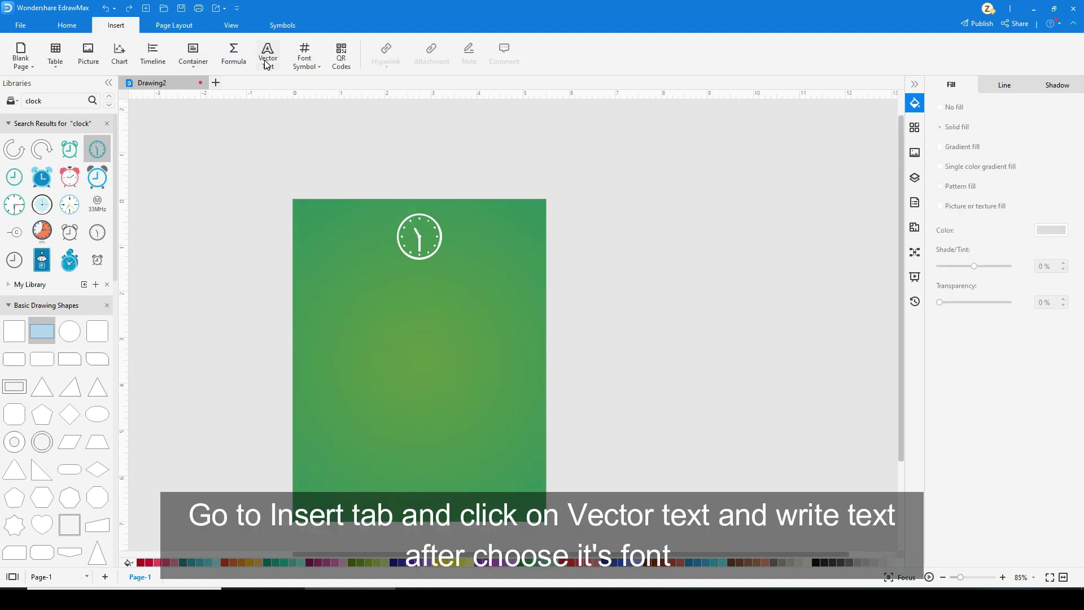
Step: Add the vector text "happy" in the Lemon Juice font at size 36
{"action": "left_click", "coordinate": [267, 54]}
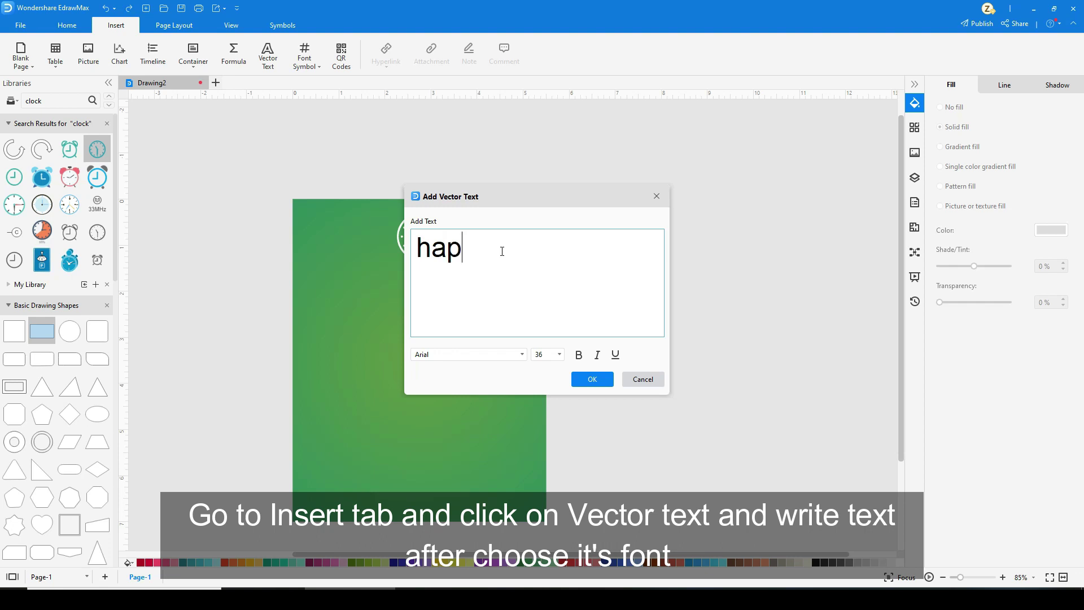
{"action": "left_click", "coordinate": [520, 355]}
{"action": "left_click", "coordinate": [469, 161]}
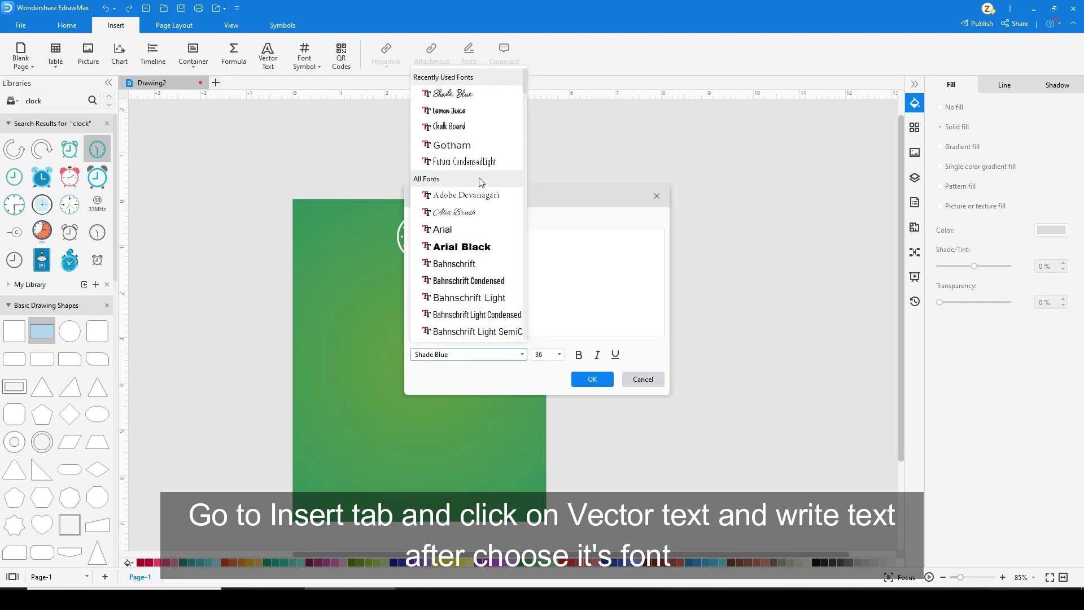
{"action": "left_click", "coordinate": [482, 127]}
{"action": "left_click", "coordinate": [521, 355]}
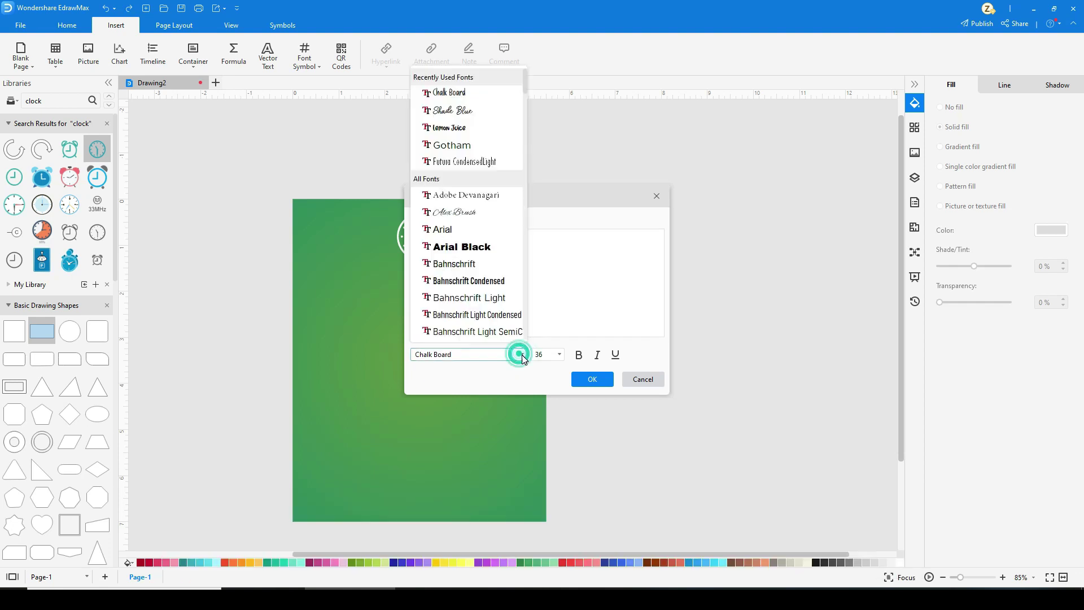
{"action": "left_click", "coordinate": [452, 126]}
{"action": "left_click", "coordinate": [587, 378]}
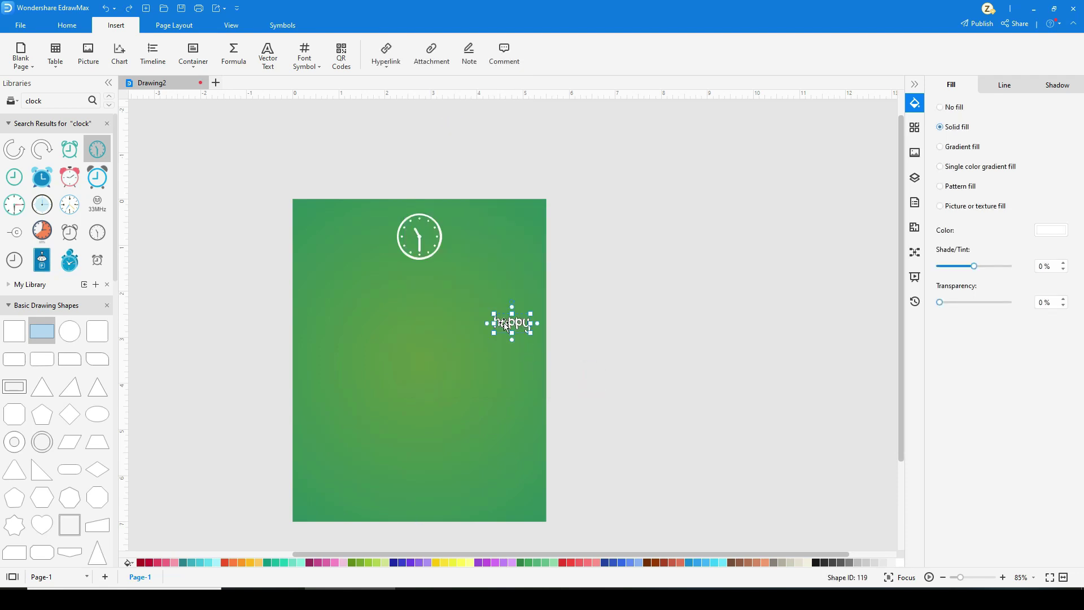
Step: Place the word "happy" to the lower left of the clock and remove its outline
{"action": "left_click_drag", "start_coordinate": [339, 290], "coordinate": [336, 291]}
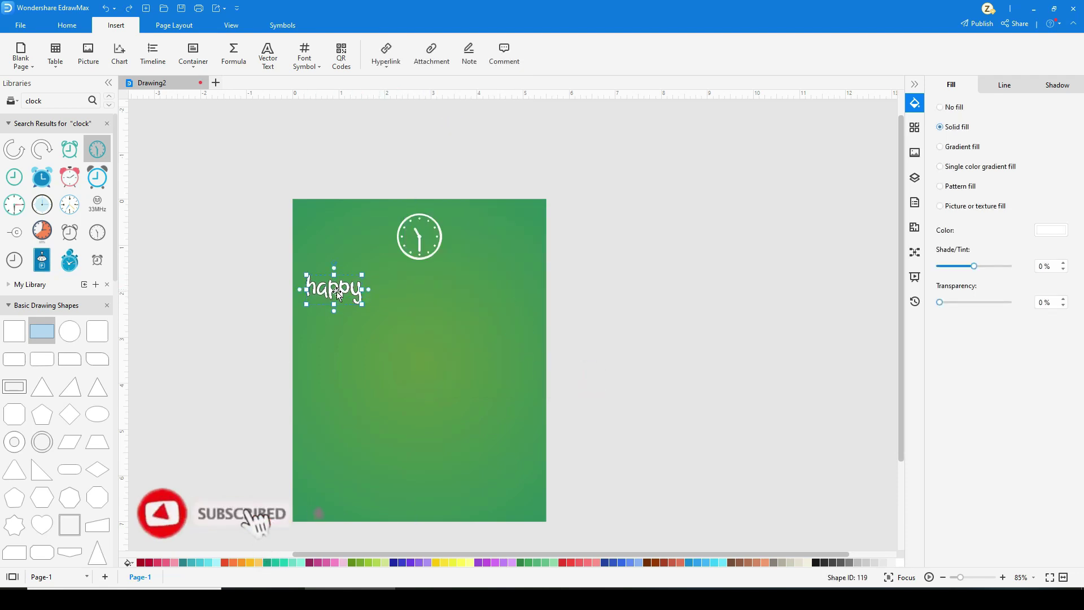
{"action": "left_click", "coordinate": [1003, 85]}
{"action": "left_click", "coordinate": [740, 291]}
{"action": "scroll", "coordinate": [373, 304], "scroll_direction": "up", "scroll_amount": 3}
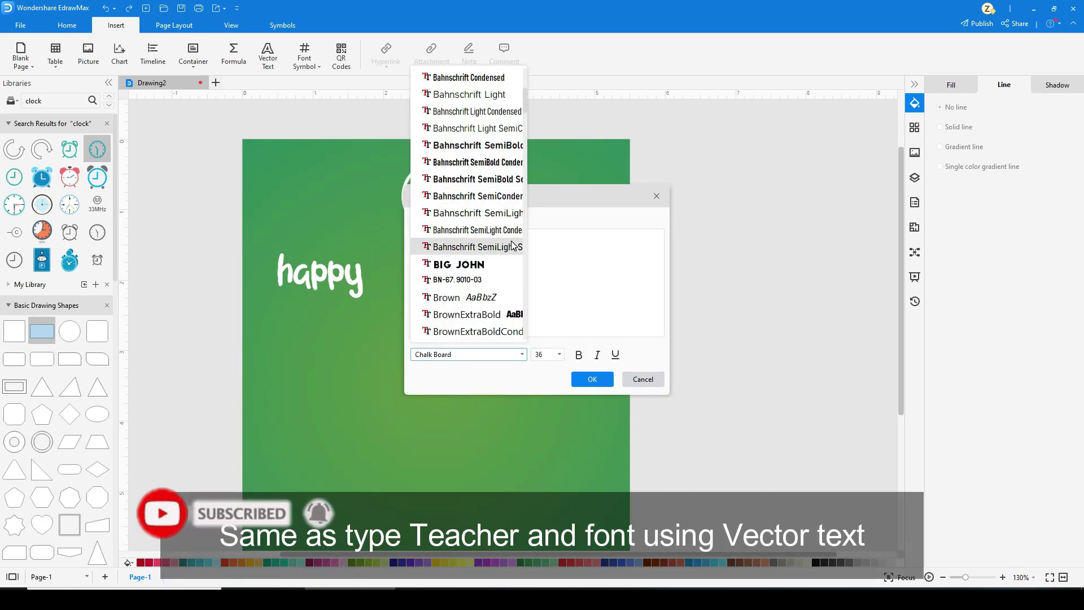
Step: Add the vector texts "TEACHER'S" and "DAY" in the Chalkboy Free Trial font below the word "happy"
{"action": "scroll", "coordinate": [512, 246], "scroll_direction": "down", "scroll_amount": 5}
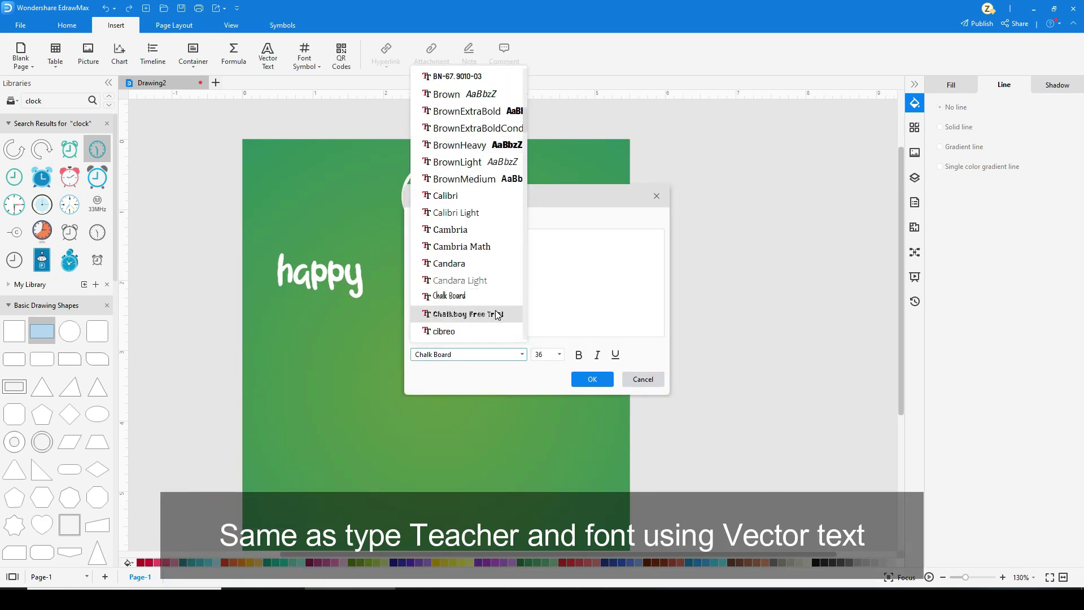
{"action": "left_click", "coordinate": [496, 310]}
{"action": "left_click", "coordinate": [525, 249]}
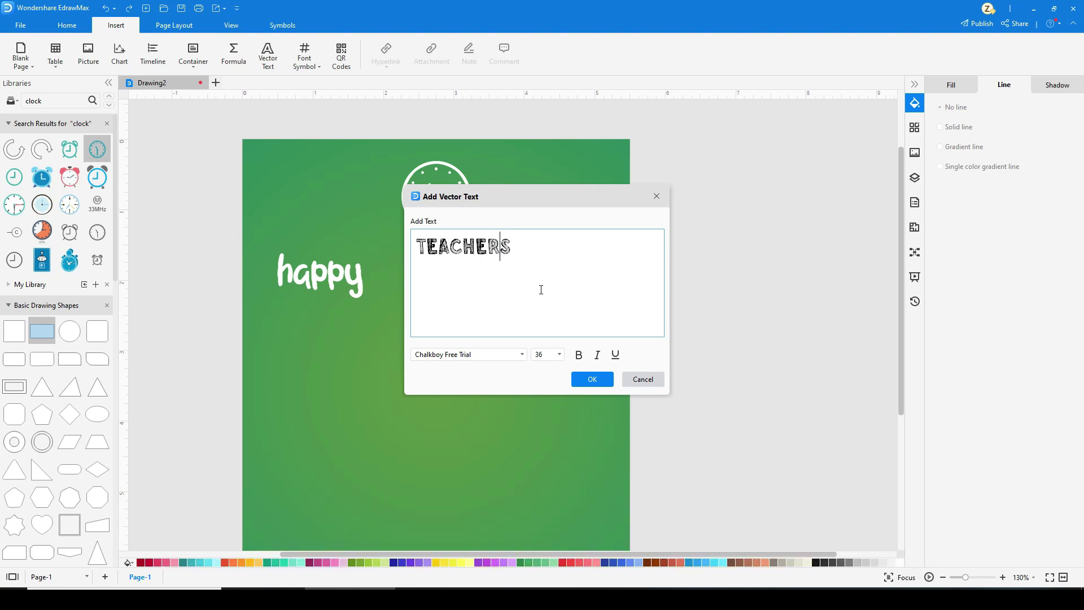
{"action": "type", "text": "'"}
{"action": "left_click", "coordinate": [592, 379]}
{"action": "left_click", "coordinate": [267, 53]}
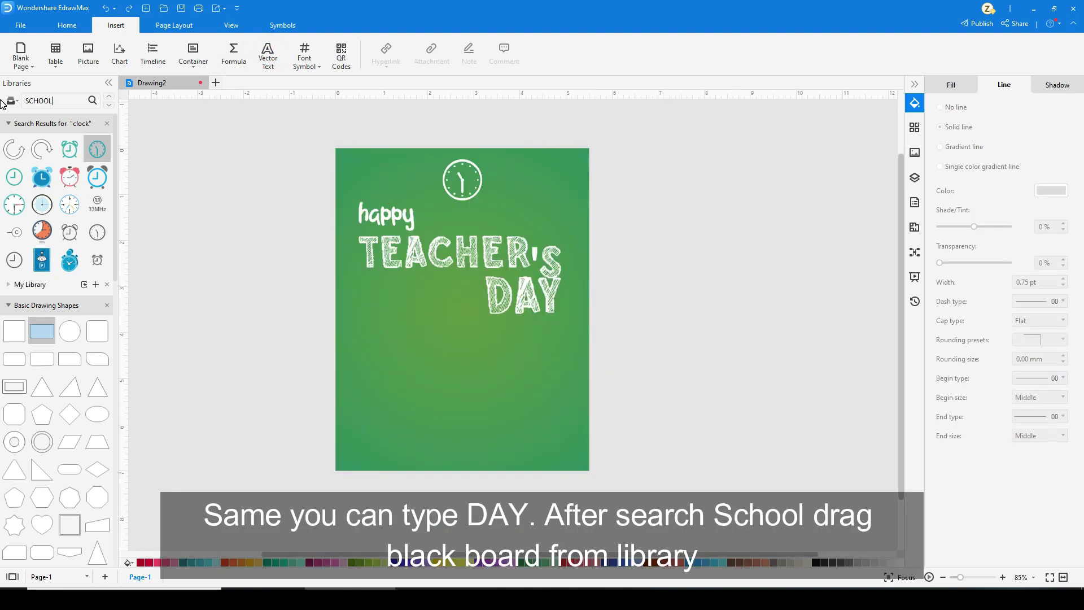
Step: Search the library for "SCHOOL" and place the green blackboard from School Life in the lower part of the page
{"action": "left_click", "coordinate": [91, 101]}
{"action": "left_click_drag", "start_coordinate": [45, 153], "coordinate": [462, 309]}
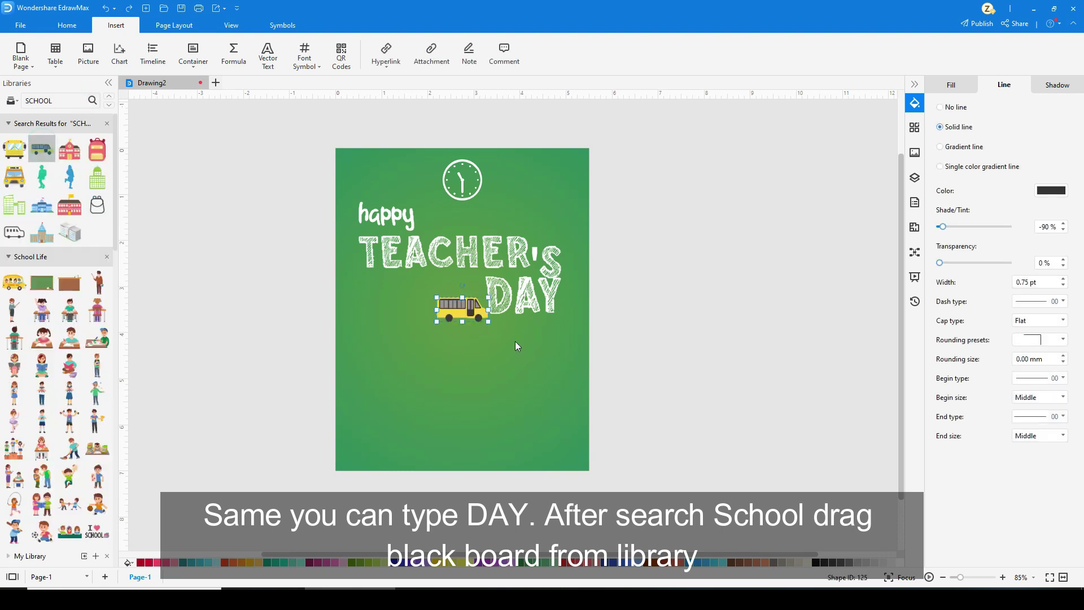
{"action": "left_click_drag", "start_coordinate": [42, 282], "coordinate": [441, 383]}
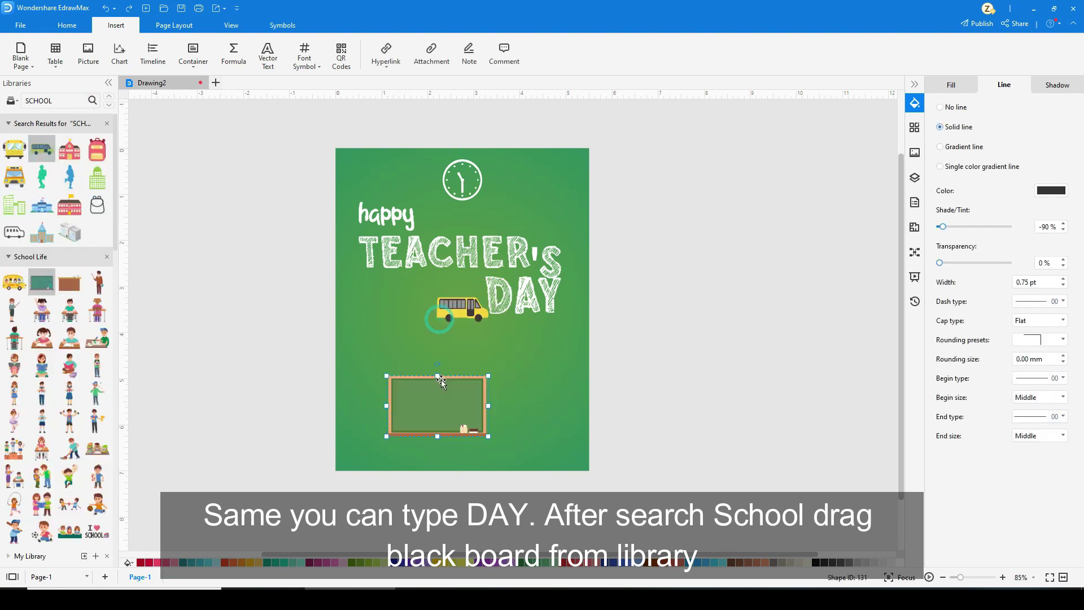
{"action": "left_click_drag", "start_coordinate": [446, 423], "coordinate": [418, 388]}
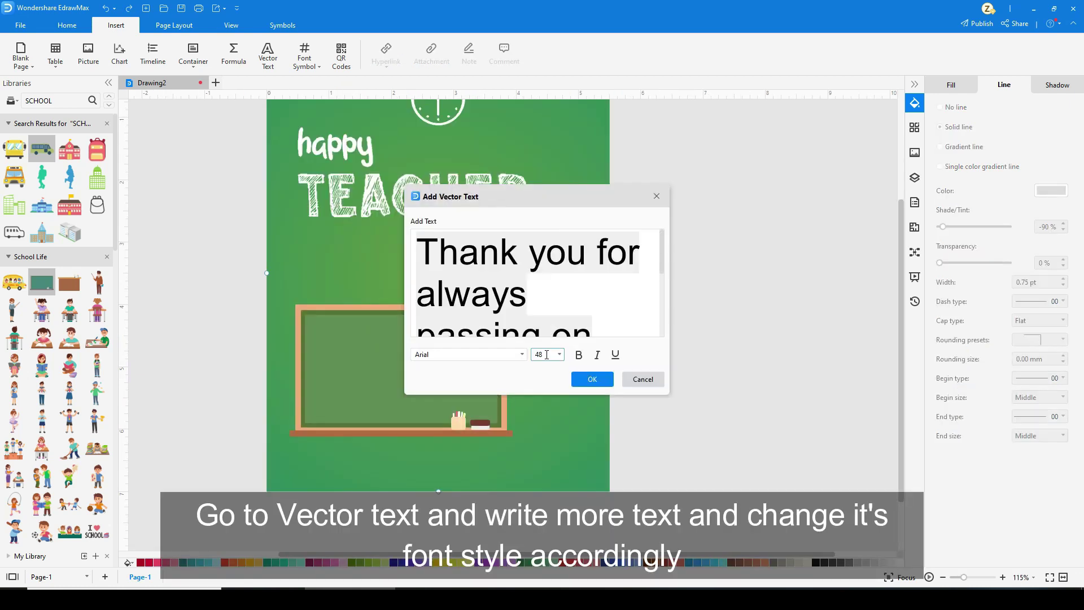
Step: Add the vector text "Thank you for always passing on your knowledge to us." in the Chalk Board font to the blackboard
{"action": "type", "text": "20"}
{"action": "key", "text": "Return"}
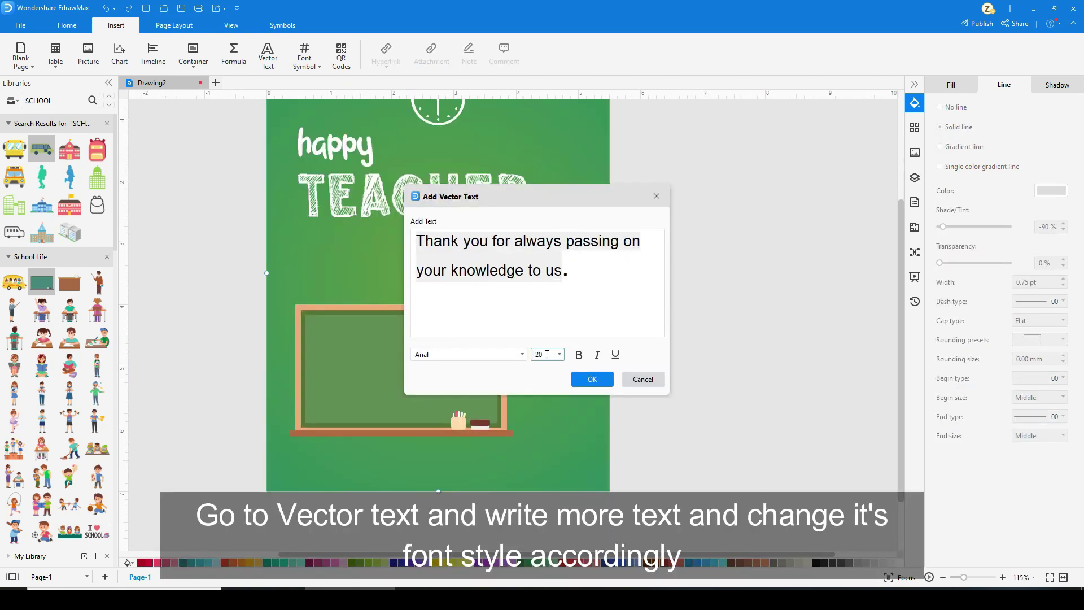
{"action": "scroll", "coordinate": [546, 355], "scroll_direction": "up", "scroll_amount": 1}
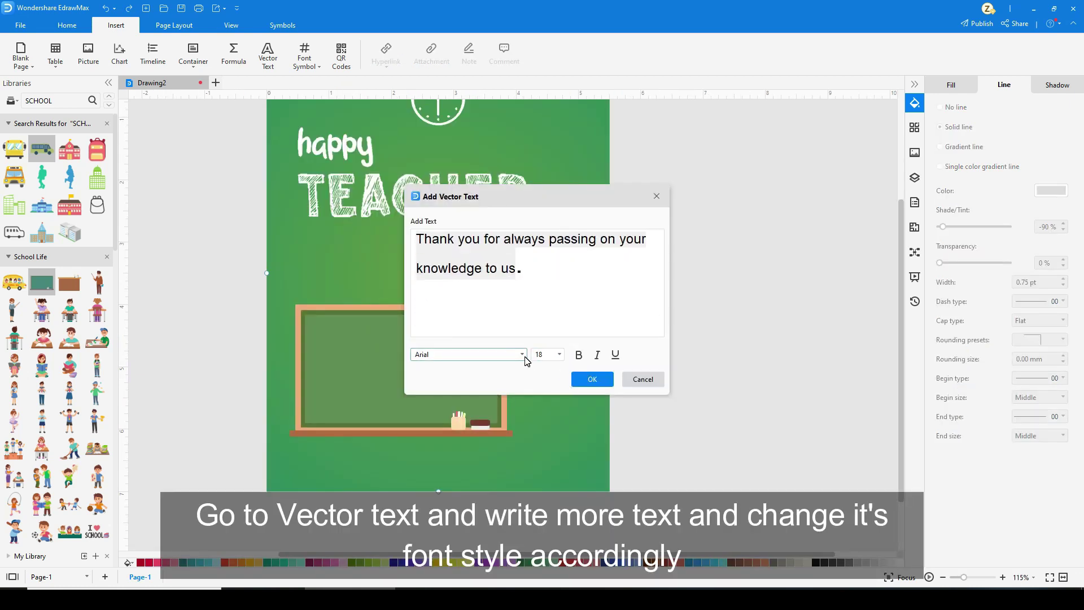
{"action": "left_click", "coordinate": [522, 355]}
{"action": "left_click", "coordinate": [449, 108]}
{"action": "left_click", "coordinate": [523, 355]}
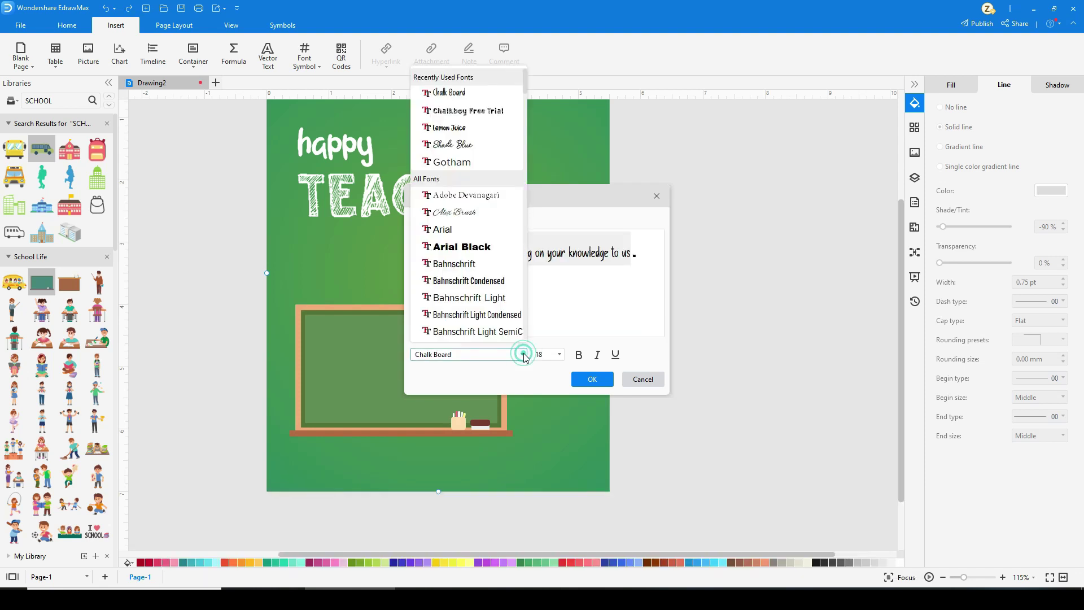
{"action": "left_click", "coordinate": [464, 110]}
{"action": "left_click", "coordinate": [522, 355]}
{"action": "left_click", "coordinate": [476, 114]}
{"action": "scroll", "coordinate": [544, 355], "scroll_direction": "down", "scroll_amount": 6}
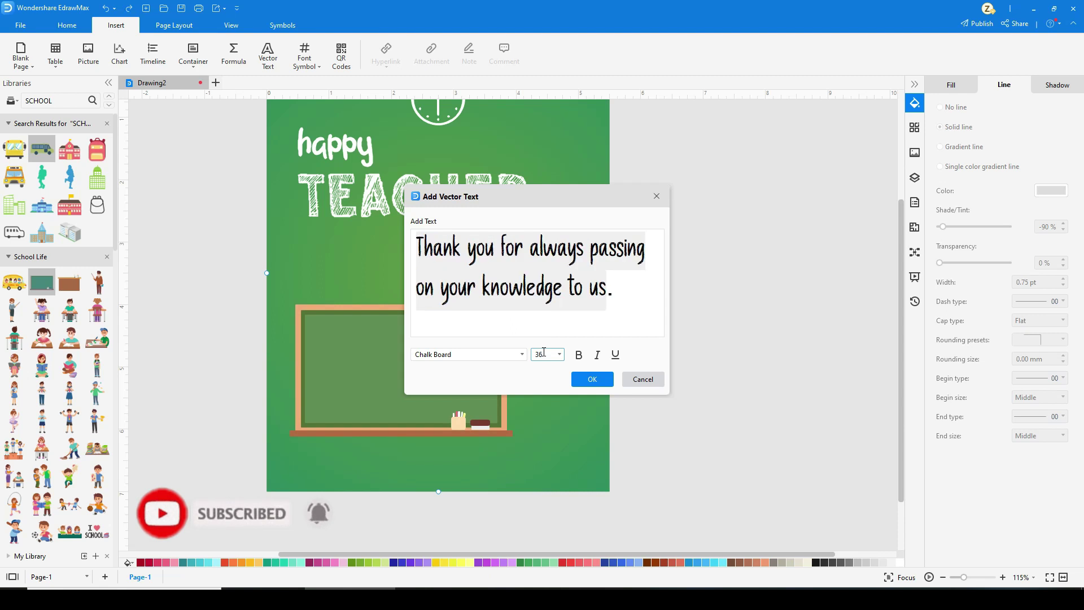
{"action": "scroll", "coordinate": [544, 352], "scroll_direction": "up", "scroll_amount": 1}
{"action": "left_click", "coordinate": [591, 378]}
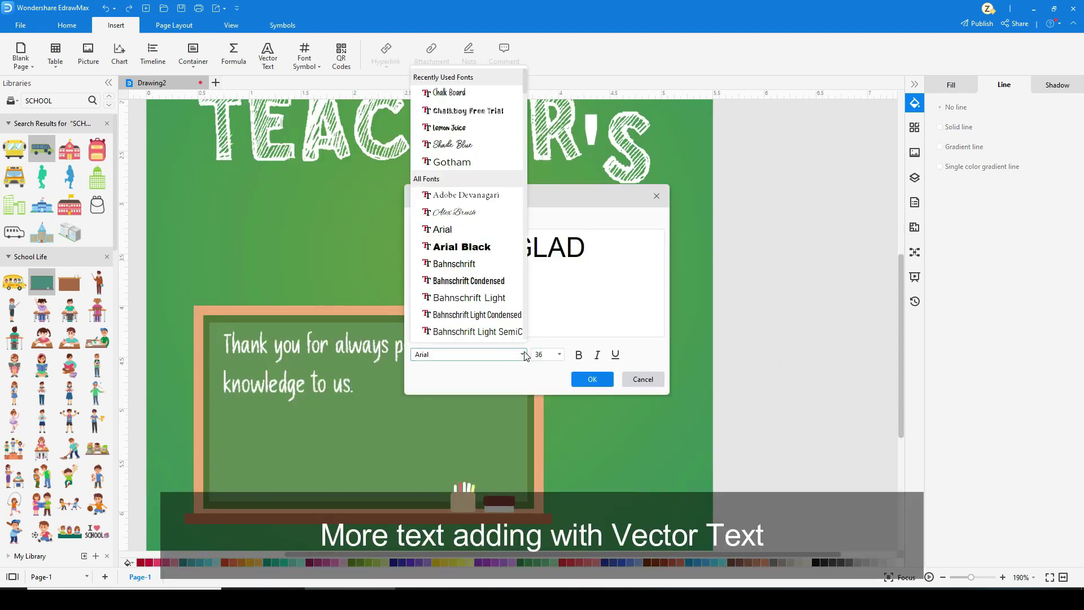
Step: Add the vector text "WERE GLAD" in Chalk Board at size 36 and place it below the thank-you message
{"action": "left_click", "coordinate": [490, 89]}
{"action": "left_click", "coordinate": [472, 333]}
{"action": "key", "text": "ctrl+a"}
{"action": "left_click", "coordinate": [522, 354]}
{"action": "left_click", "coordinate": [454, 115]}
{"action": "left_click", "coordinate": [521, 354]}
{"action": "left_click", "coordinate": [445, 104]}
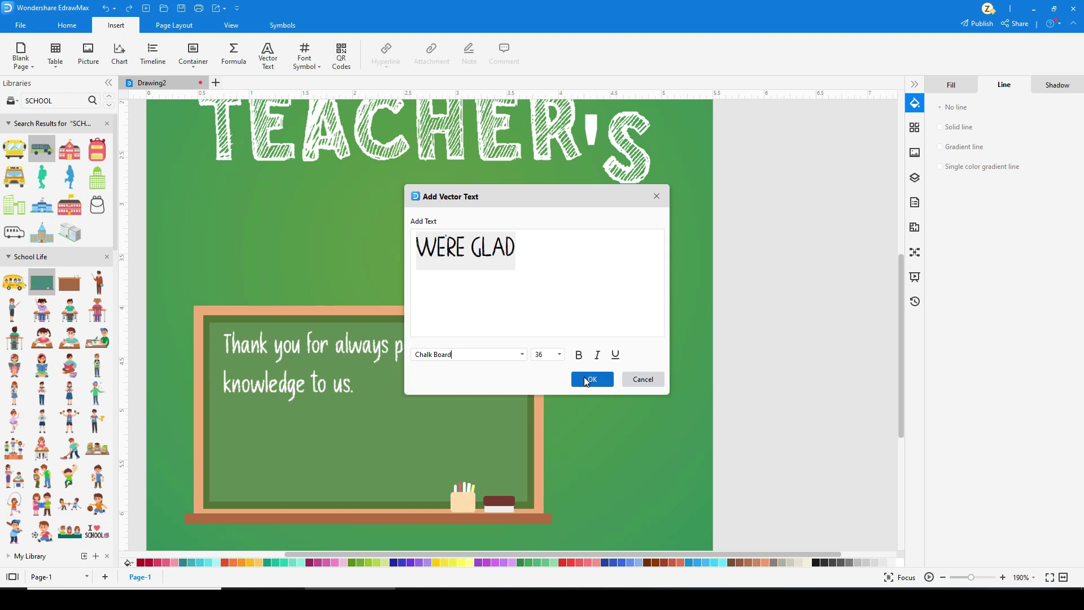
{"action": "left_click", "coordinate": [591, 378]}
{"action": "left_click_drag", "start_coordinate": [478, 336], "coordinate": [387, 440]}
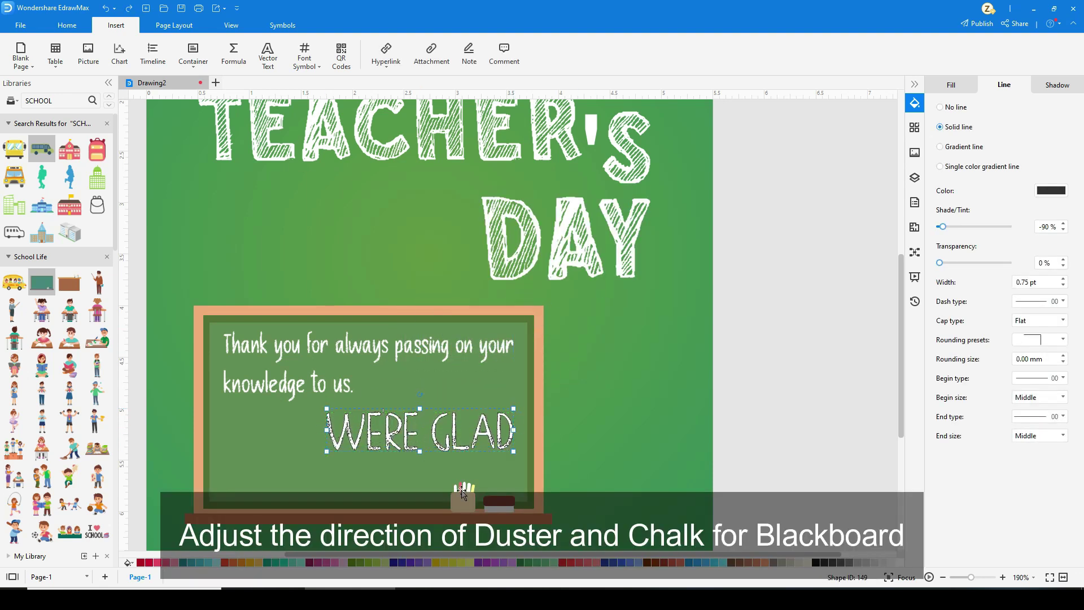
Step: Move the duster and the chalk holder to the left end of the blackboard's ledge
{"action": "left_click_drag", "start_coordinate": [499, 501], "coordinate": [280, 494]}
{"action": "scroll", "coordinate": [785, 446], "scroll_direction": "down", "scroll_amount": 3}
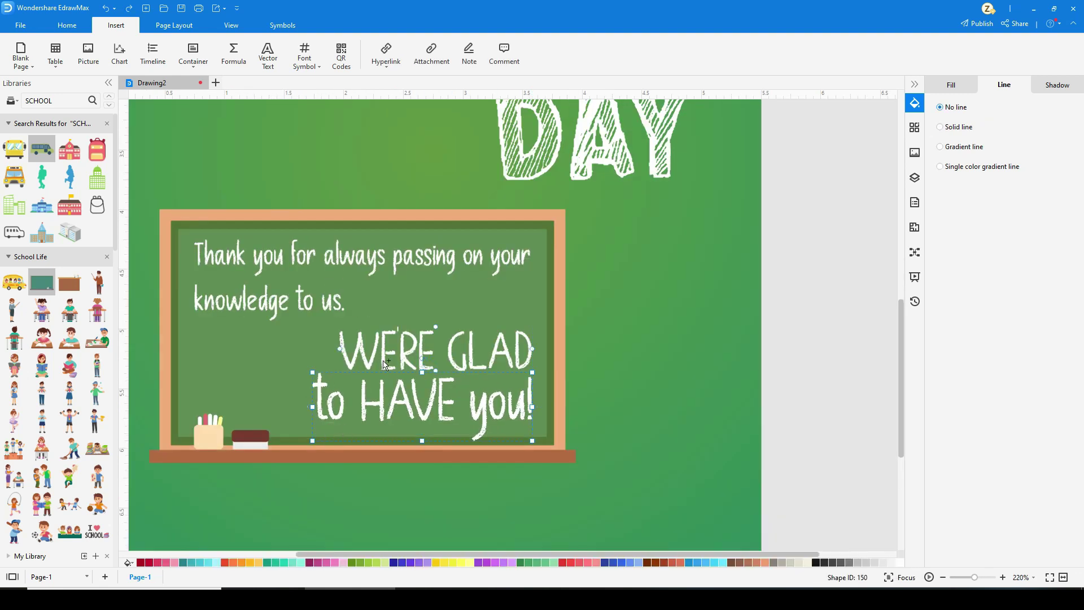
Step: Select the "WERE GLAD" and "to HAVE you!" texts together and adjust their position on the blackboard
{"action": "left_click", "coordinate": [383, 361], "text": "shift"}
{"action": "left_click_drag", "start_coordinate": [383, 361], "coordinate": [384, 353]}
{"action": "left_click", "coordinate": [785, 395]}
{"action": "scroll", "coordinate": [421, 402], "scroll_direction": "up", "scroll_amount": 1}
{"action": "left_click", "coordinate": [421, 402]}
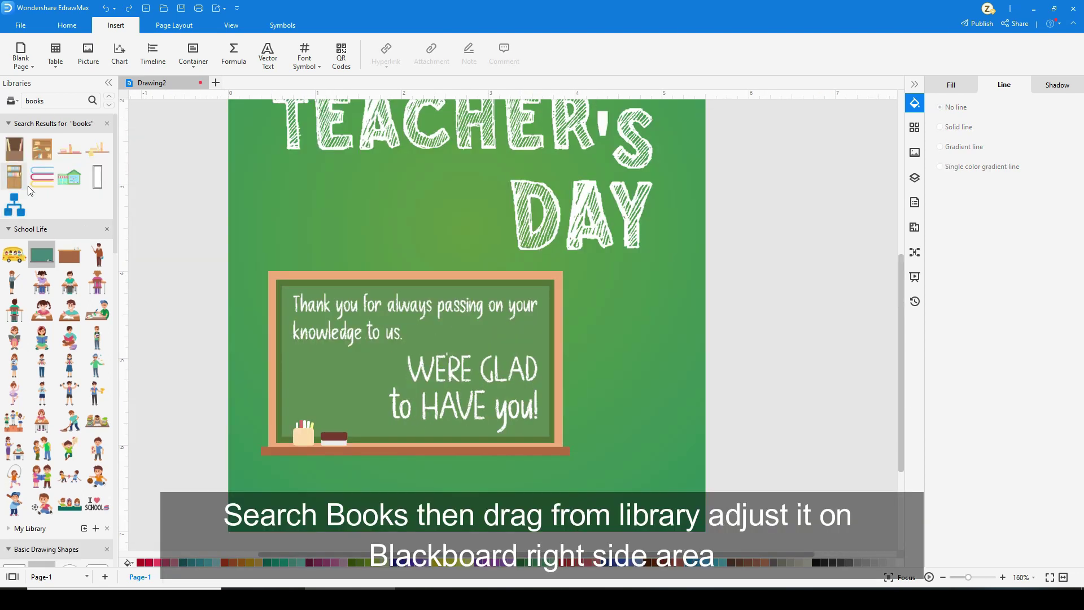
Step: Search the library for "books" and place the stack of three coloured books against the blackboard's right end
{"action": "left_click_drag", "start_coordinate": [35, 182], "coordinate": [583, 427]}
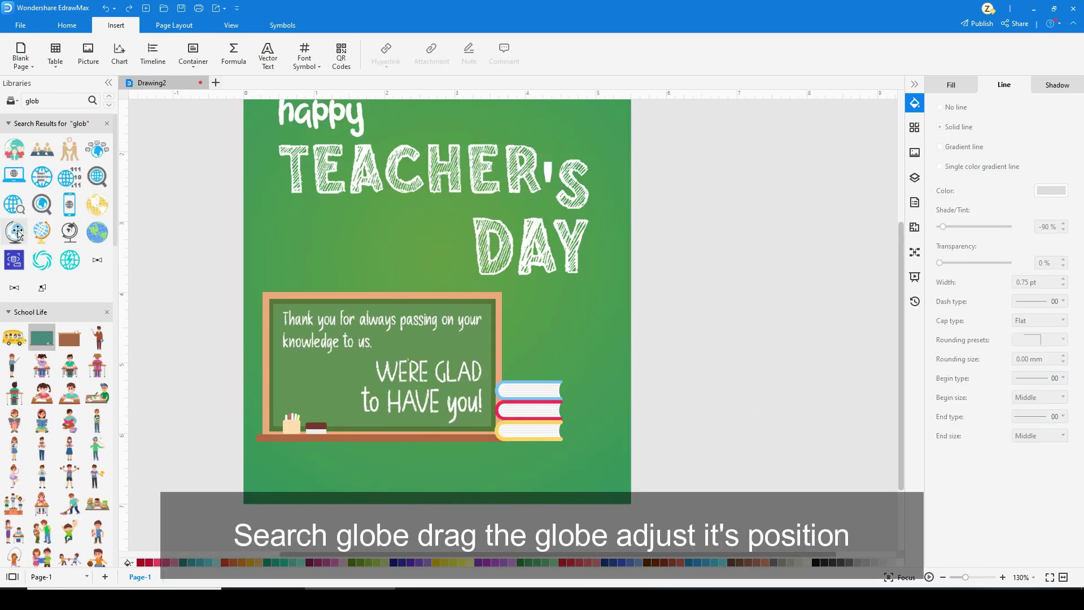
Step: Search the library for "glob", place the desk globe beside the book stack and flip it horizontally
{"action": "left_click_drag", "start_coordinate": [16, 231], "coordinate": [594, 395]}
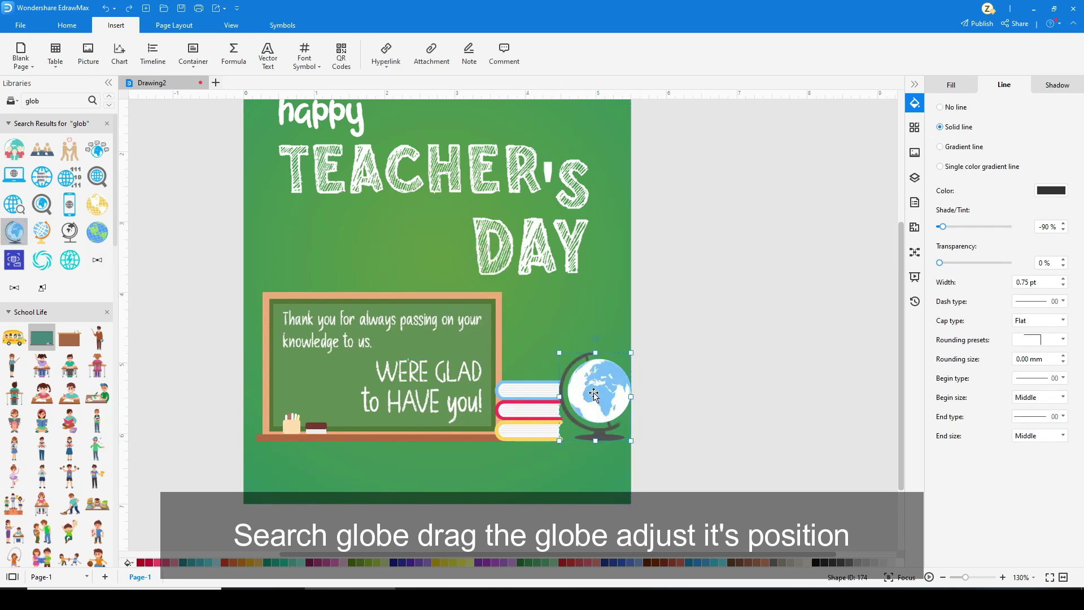
{"action": "left_click", "coordinate": [59, 26]}
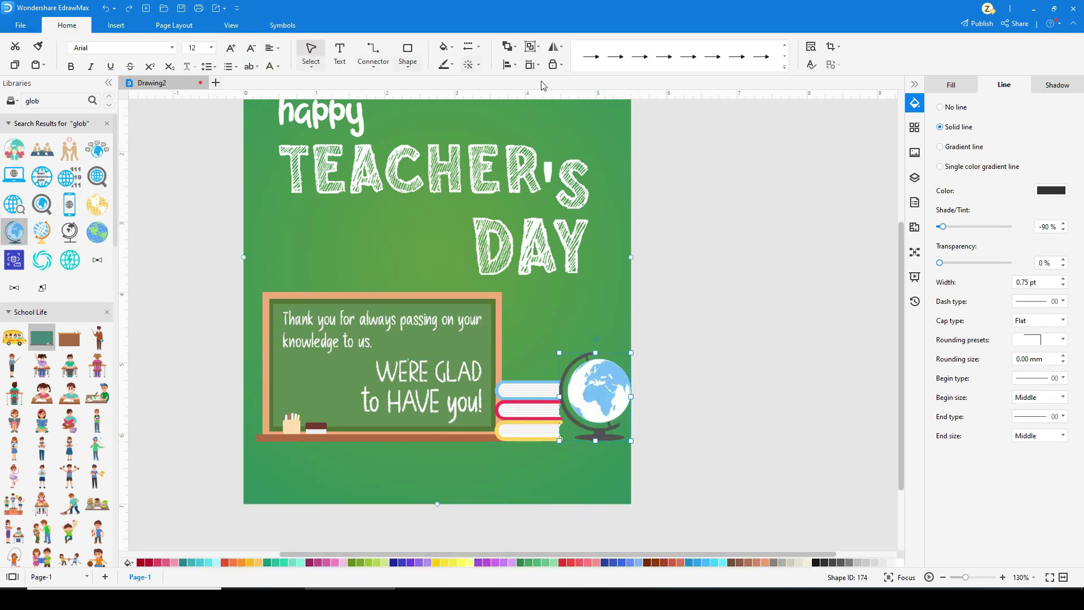
{"action": "left_click", "coordinate": [556, 47]}
{"action": "left_click", "coordinate": [612, 88]}
{"action": "left_click", "coordinate": [746, 358]}
{"action": "left_click", "coordinate": [712, 419]}
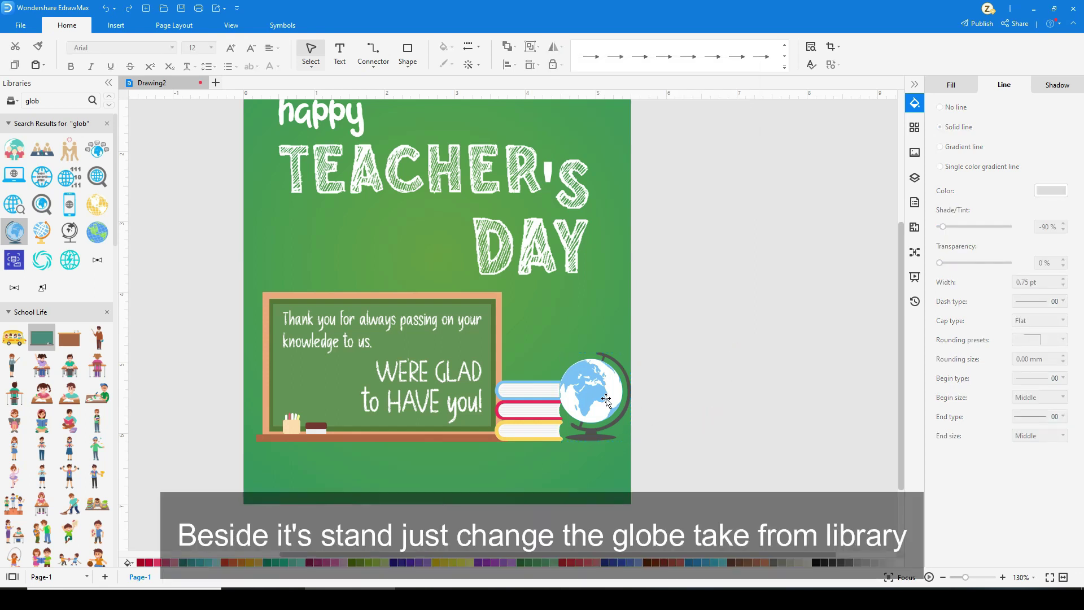
Step: Cover the desk globe's sphere with the blue-and-green Earth globe from the library, fitted onto the stand
{"action": "left_click_drag", "start_coordinate": [100, 232], "coordinate": [547, 374]}
{"action": "scroll", "coordinate": [599, 426], "scroll_direction": "up", "scroll_amount": 3}
{"action": "scroll", "coordinate": [606, 422], "scroll_direction": "up", "scroll_amount": 3}
{"action": "left_click_drag", "start_coordinate": [510, 330], "coordinate": [578, 367]}
{"action": "left_click", "coordinate": [766, 412]}
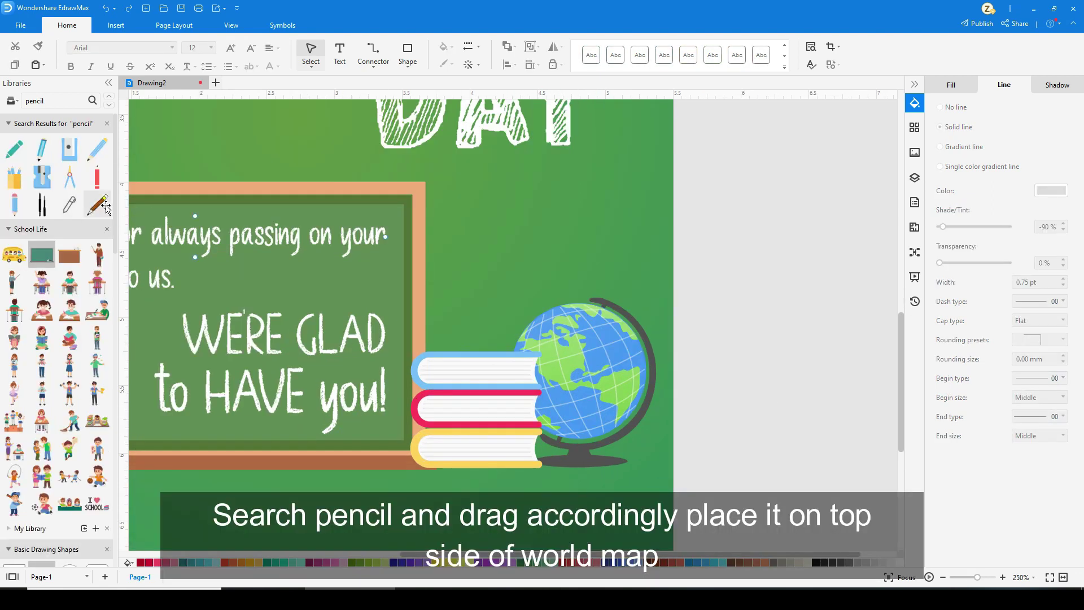
Step: Search the library for "pencil", place the orange striped pencil above the globe and duplicate it to make three pencils
{"action": "left_click", "coordinate": [105, 206]}
{"action": "mouse_move", "coordinate": [300, 134]}
{"action": "left_mouse_down"}
{"action": "mouse_move", "coordinate": [368, 298]}
{"action": "mouse_move", "coordinate": [543, 249]}
{"action": "left_mouse_up"}
{"action": "mouse_move", "coordinate": [558, 198]}
{"action": "left_mouse_down"}
{"action": "mouse_move", "coordinate": [598, 210]}
{"action": "mouse_move", "coordinate": [607, 276]}
{"action": "mouse_move", "coordinate": [551, 356]}
{"action": "mouse_move", "coordinate": [570, 355]}
{"action": "left_mouse_up"}
{"action": "mouse_move", "coordinate": [543, 279]}
{"action": "left_mouse_down"}
{"action": "mouse_move", "coordinate": [601, 239]}
{"action": "mouse_move", "coordinate": [551, 232]}
{"action": "left_mouse_up"}
{"action": "key", "text": "ctrl+d"}
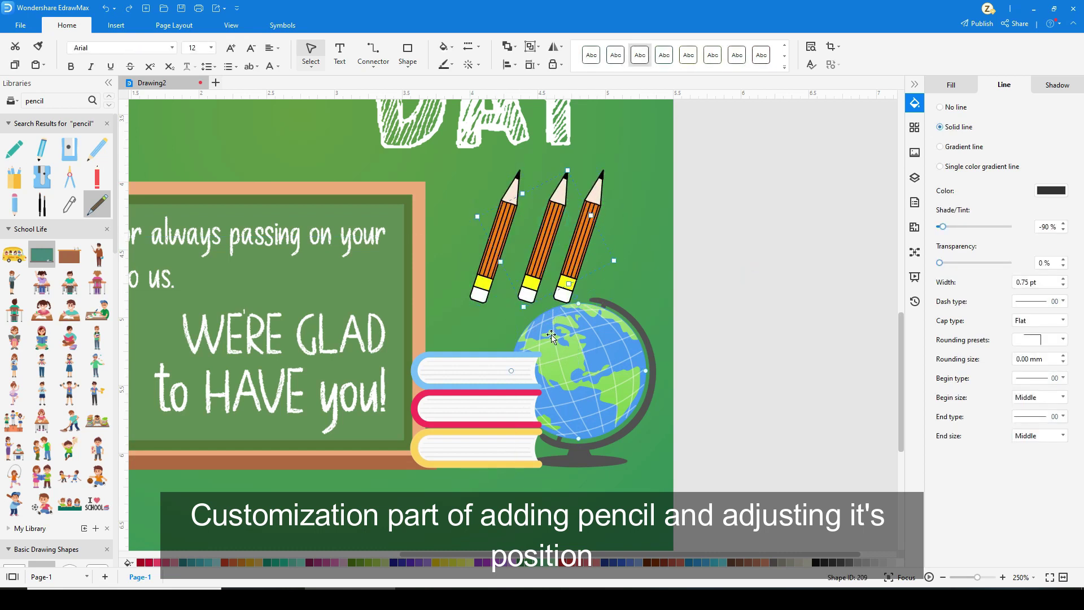
Step: Rotate and move the left and middle pencils so the three pencils fan out above the globe
{"action": "left_click", "coordinate": [712, 209]}
{"action": "left_click", "coordinate": [547, 240]}
{"action": "left_click_drag", "start_coordinate": [577, 294], "coordinate": [610, 292]}
{"action": "left_click", "coordinate": [491, 286]}
{"action": "left_click_drag", "start_coordinate": [527, 296], "coordinate": [514, 254]}
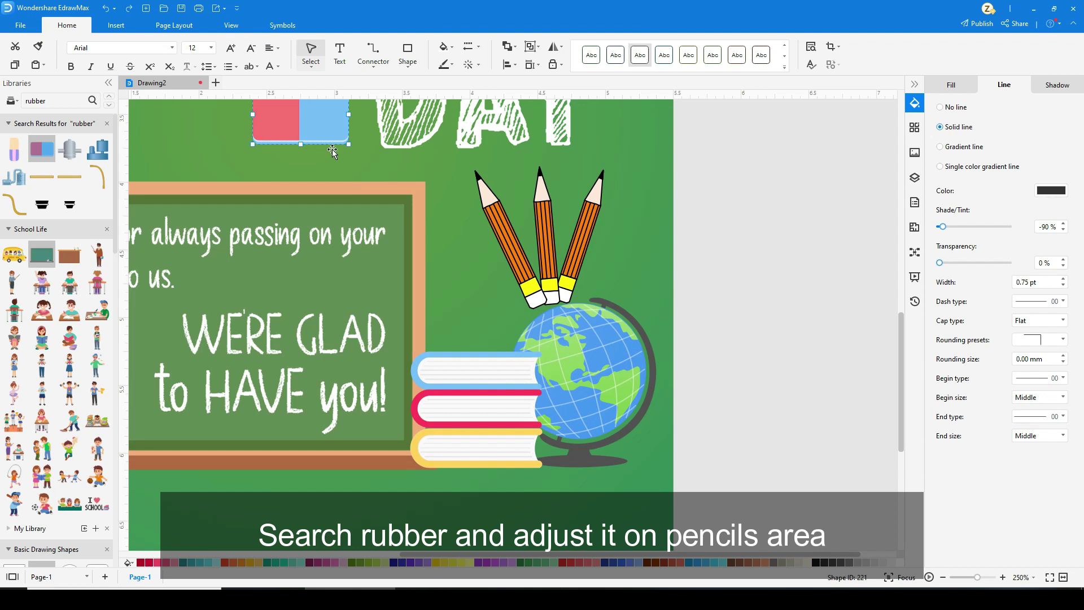
Step: Search the library for "rubber" and place the pink-and-blue eraser, reduced and tilted, between the pencils and the globe
{"action": "left_click_drag", "start_coordinate": [41, 148], "coordinate": [586, 291]}
{"action": "left_click_drag", "start_coordinate": [547, 255], "coordinate": [526, 262]}
{"action": "left_click_drag", "start_coordinate": [519, 346], "coordinate": [530, 306]}
{"action": "mouse_move", "coordinate": [587, 265]}
{"action": "left_mouse_down"}
{"action": "mouse_move", "coordinate": [588, 275]}
{"action": "mouse_move", "coordinate": [547, 258]}
{"action": "left_mouse_up"}
{"action": "left_click_drag", "start_coordinate": [571, 298], "coordinate": [574, 317]}
Step: Lower the three pencils onto the eraser and bring the left pencil in front of it
{"action": "left_click_drag", "start_coordinate": [545, 235], "coordinate": [549, 251]}
{"action": "left_click_drag", "start_coordinate": [590, 206], "coordinate": [590, 219]}
{"action": "left_click_drag", "start_coordinate": [498, 213], "coordinate": [506, 227]}
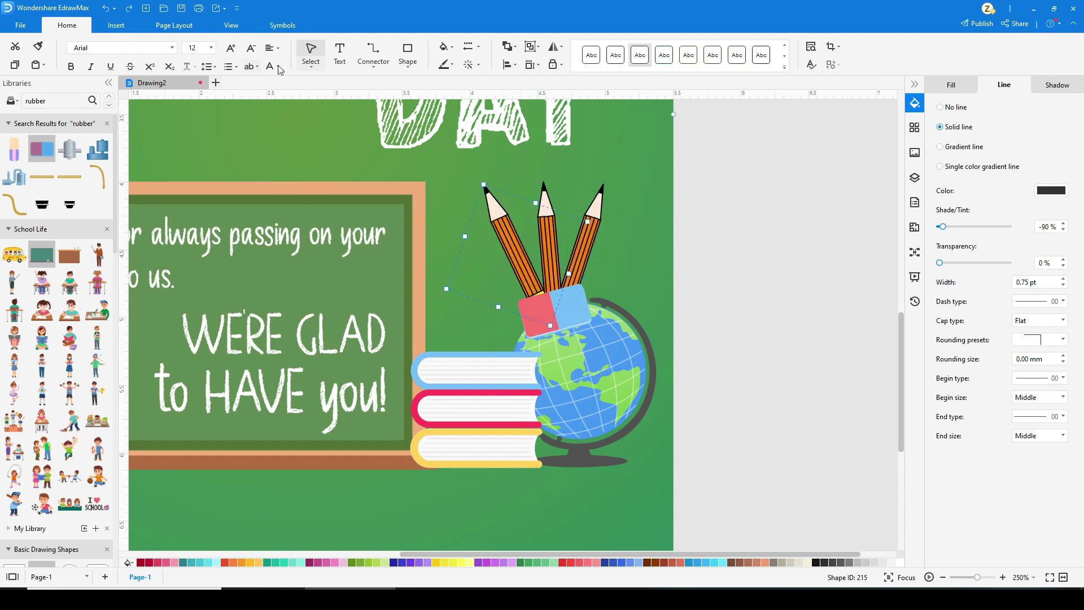
{"action": "left_click", "coordinate": [516, 47]}
{"action": "left_click", "coordinate": [810, 278]}
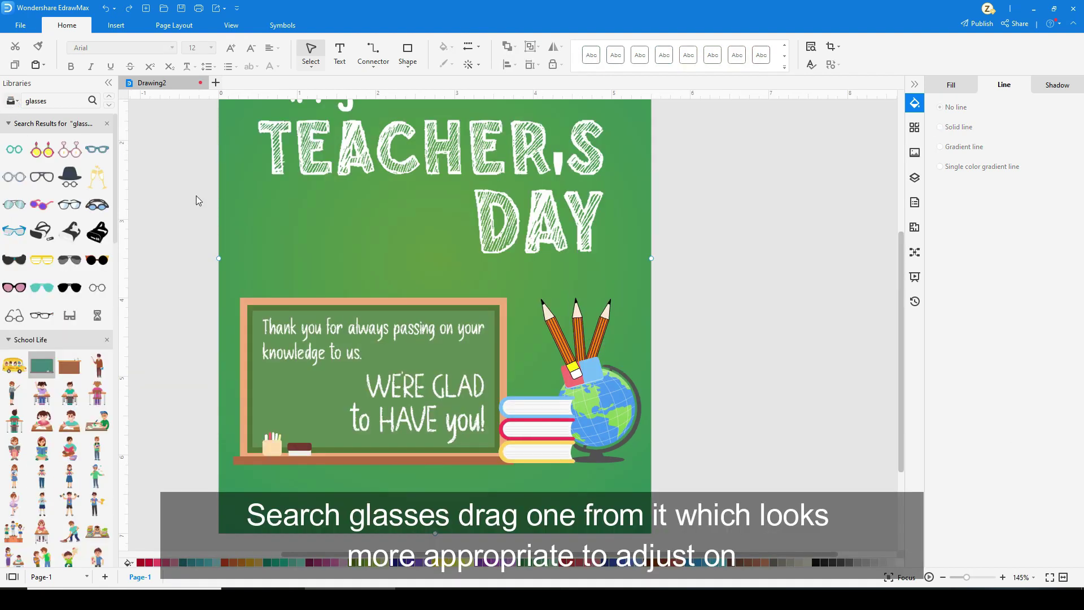
Step: Search the library for "glasses", shrink the blue-lensed pair, adjust its line width and rest it tilted on the book stack
{"action": "left_click_drag", "start_coordinate": [6, 208], "coordinate": [520, 340]}
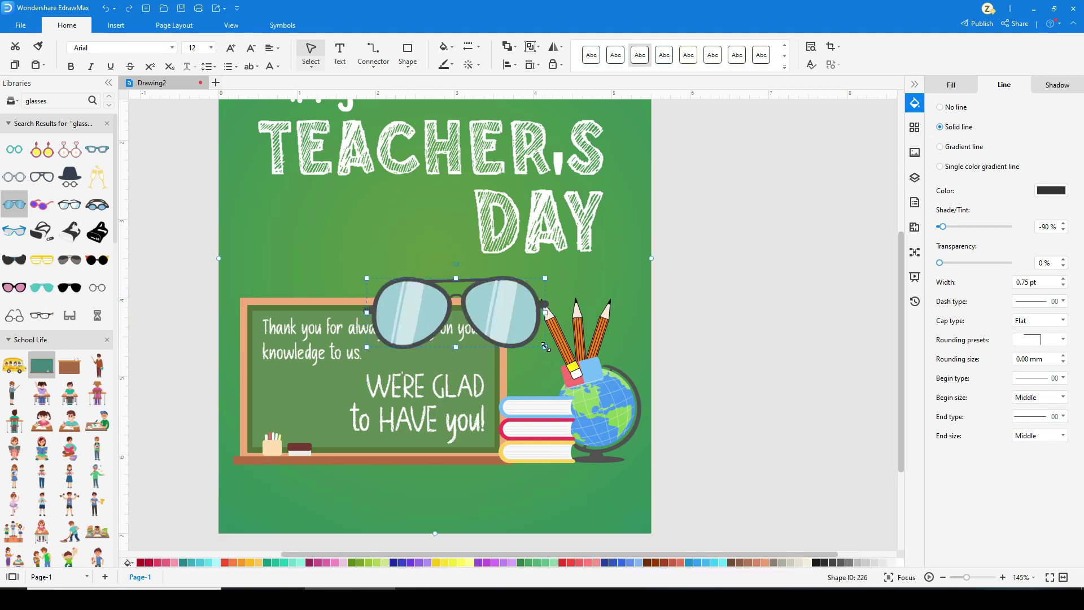
{"action": "left_click_drag", "start_coordinate": [546, 347], "coordinate": [428, 301]}
{"action": "scroll", "coordinate": [426, 302], "scroll_direction": "up", "scroll_amount": 3}
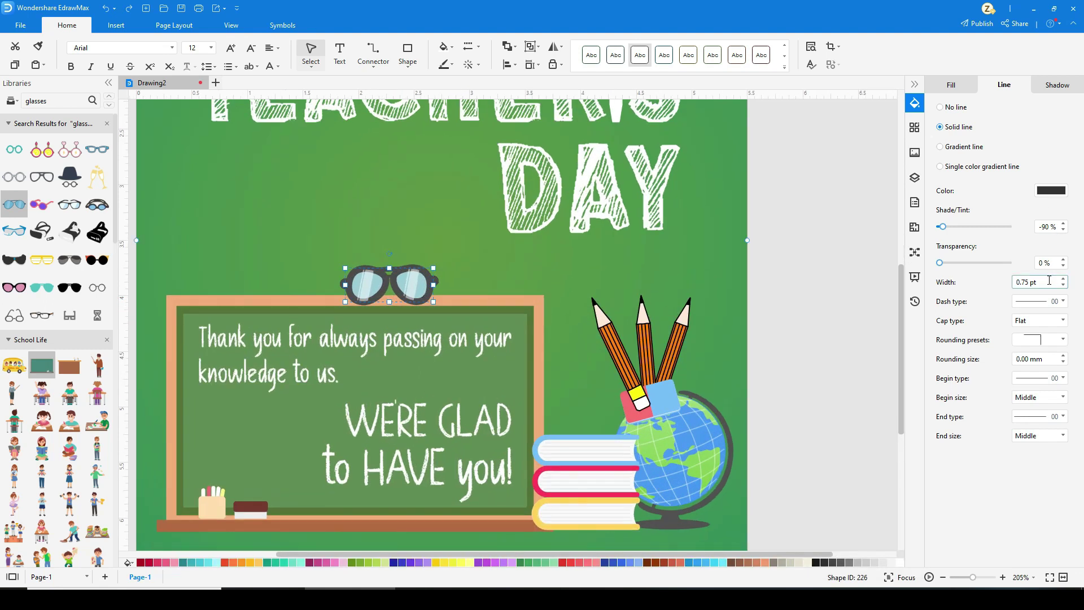
{"action": "key", "text": "Return"}
{"action": "left_click_drag", "start_coordinate": [423, 285], "coordinate": [613, 421]}
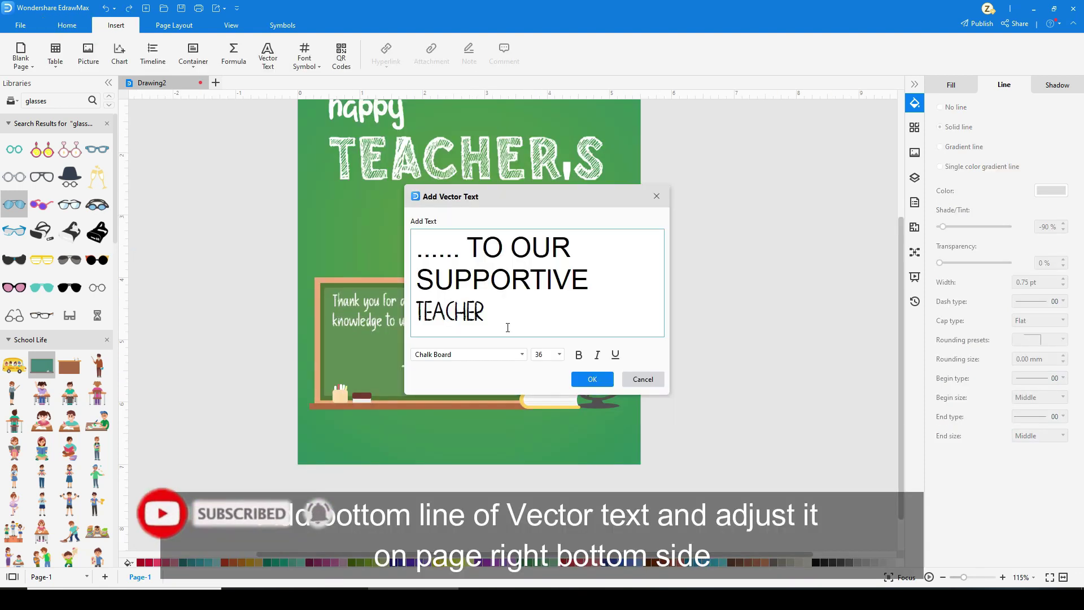
Step: Add the vector text "...... TO OUR SUPPORTIVE TEACHER" in Chalk Board at size 36 at the page's lower right, below the blackboard
{"action": "left_click_drag", "start_coordinate": [484, 327], "coordinate": [494, 163]}
{"action": "left_click", "coordinate": [521, 354]}
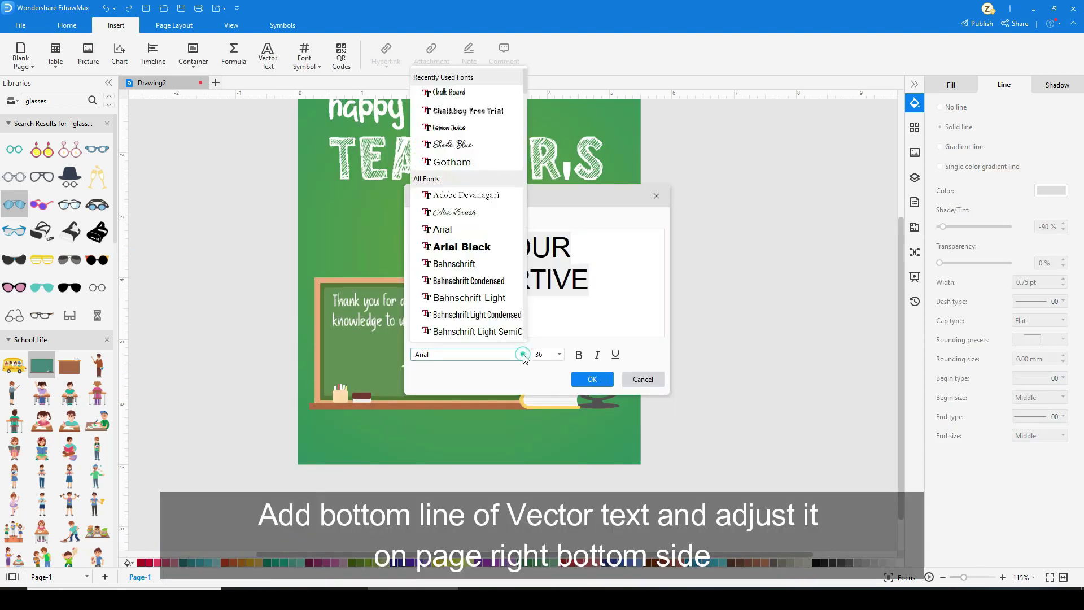
{"action": "left_click", "coordinate": [475, 98]}
{"action": "scroll", "coordinate": [559, 354], "scroll_direction": "up", "scroll_amount": 5}
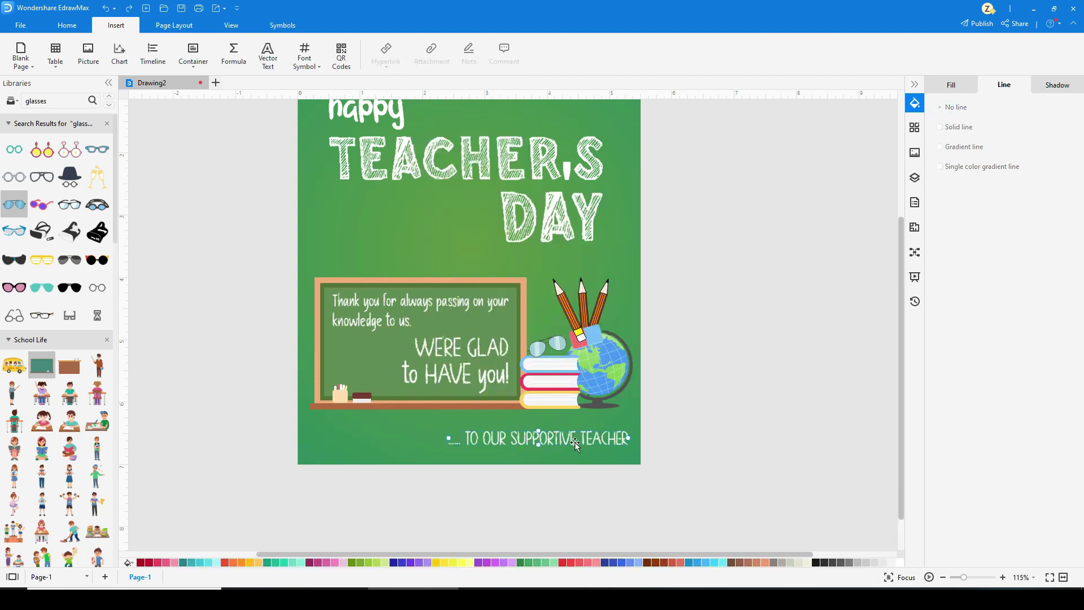
Step: Search the library for "cap" and place the graduation cap, resized and tilted clockwise, on the blackboard's upper right corner
{"action": "scroll", "coordinate": [489, 404], "scroll_direction": "down", "scroll_amount": 1}
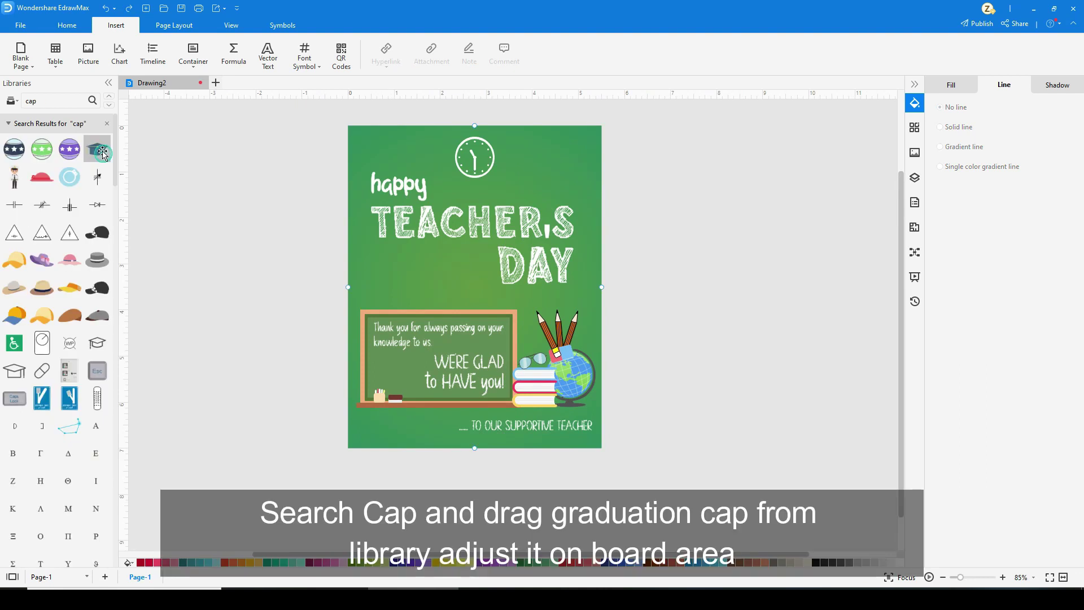
{"action": "left_click_drag", "start_coordinate": [97, 149], "coordinate": [473, 277]}
{"action": "scroll", "coordinate": [506, 341], "scroll_direction": "up", "scroll_amount": 4}
{"action": "left_click_drag", "start_coordinate": [445, 233], "coordinate": [508, 271]}
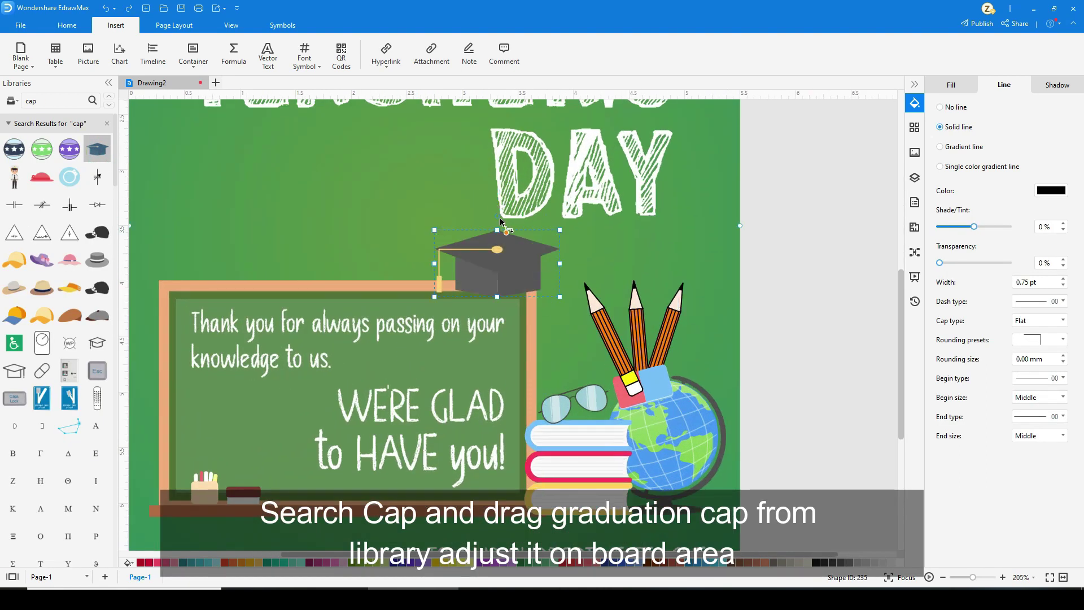
{"action": "left_click_drag", "start_coordinate": [524, 214], "coordinate": [536, 222]}
{"action": "scroll", "coordinate": [513, 259], "scroll_direction": "up", "scroll_amount": 3}
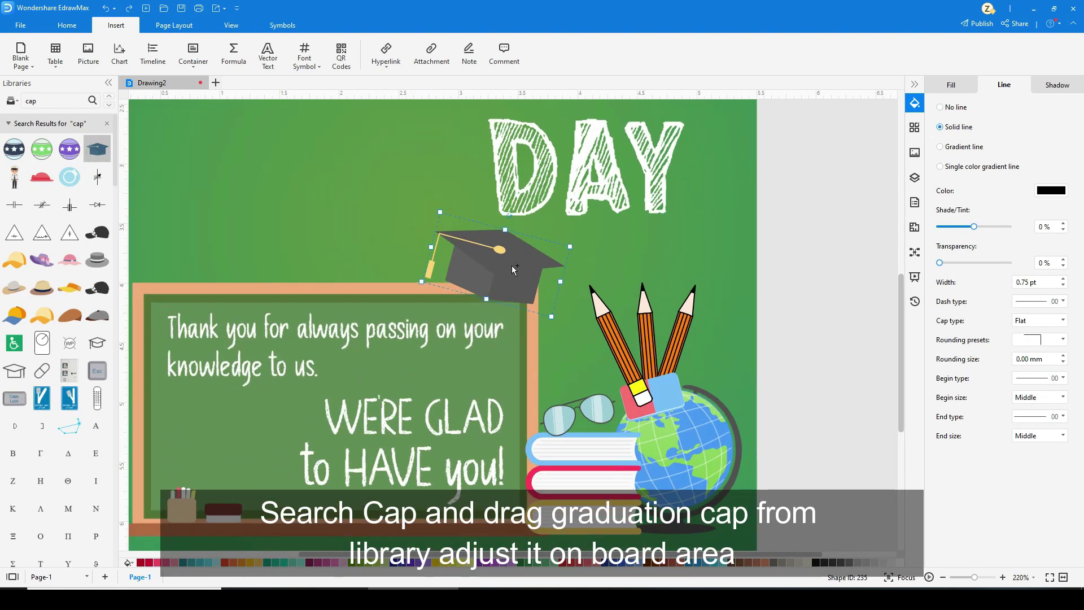
{"action": "left_click_drag", "start_coordinate": [493, 278], "coordinate": [496, 284]}
{"action": "scroll", "coordinate": [499, 317], "scroll_direction": "down", "scroll_amount": 5}
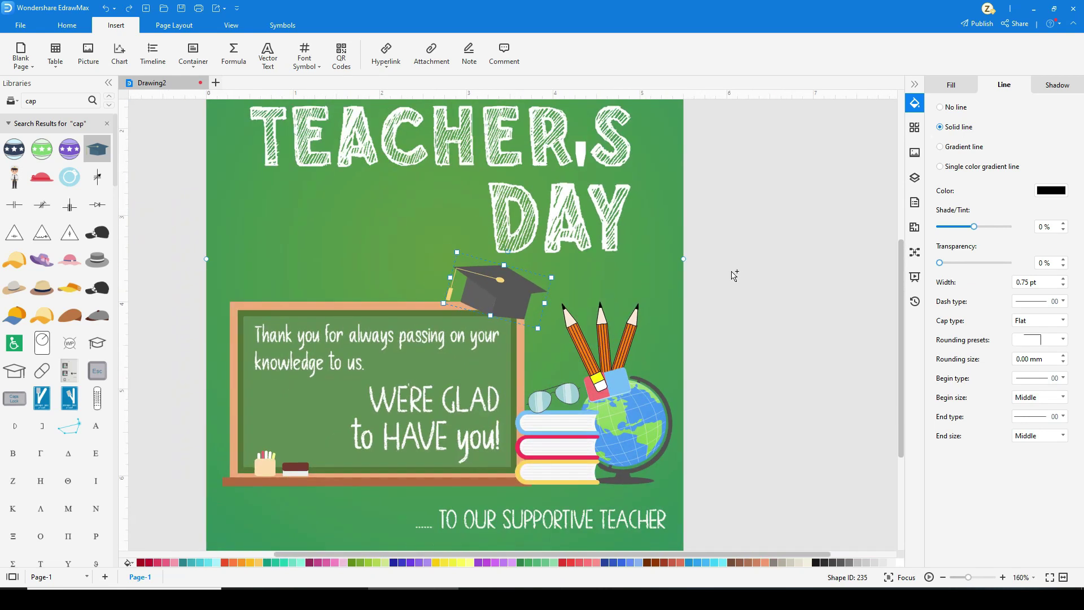